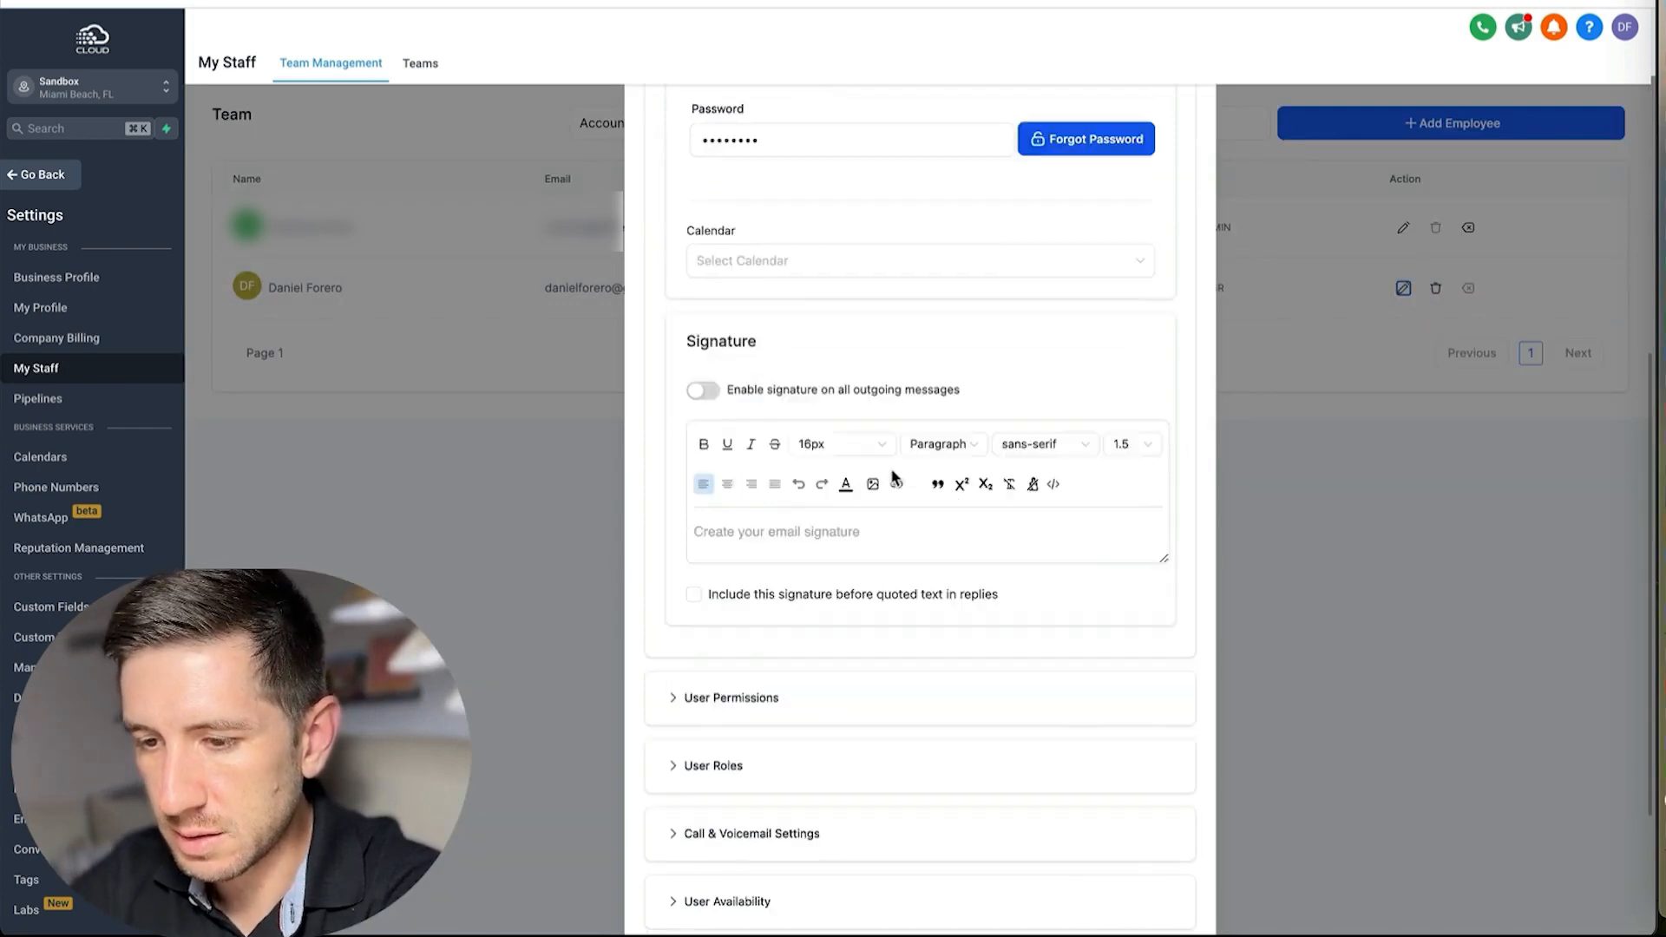
Review the staff member's user permissions, especially Only Assigned Data, and close the employee form without saving
{"action": "left_click", "coordinate": [733, 584]}
{"action": "scroll", "coordinate": [946, 534], "scroll_direction": "down", "scroll_amount": 3}
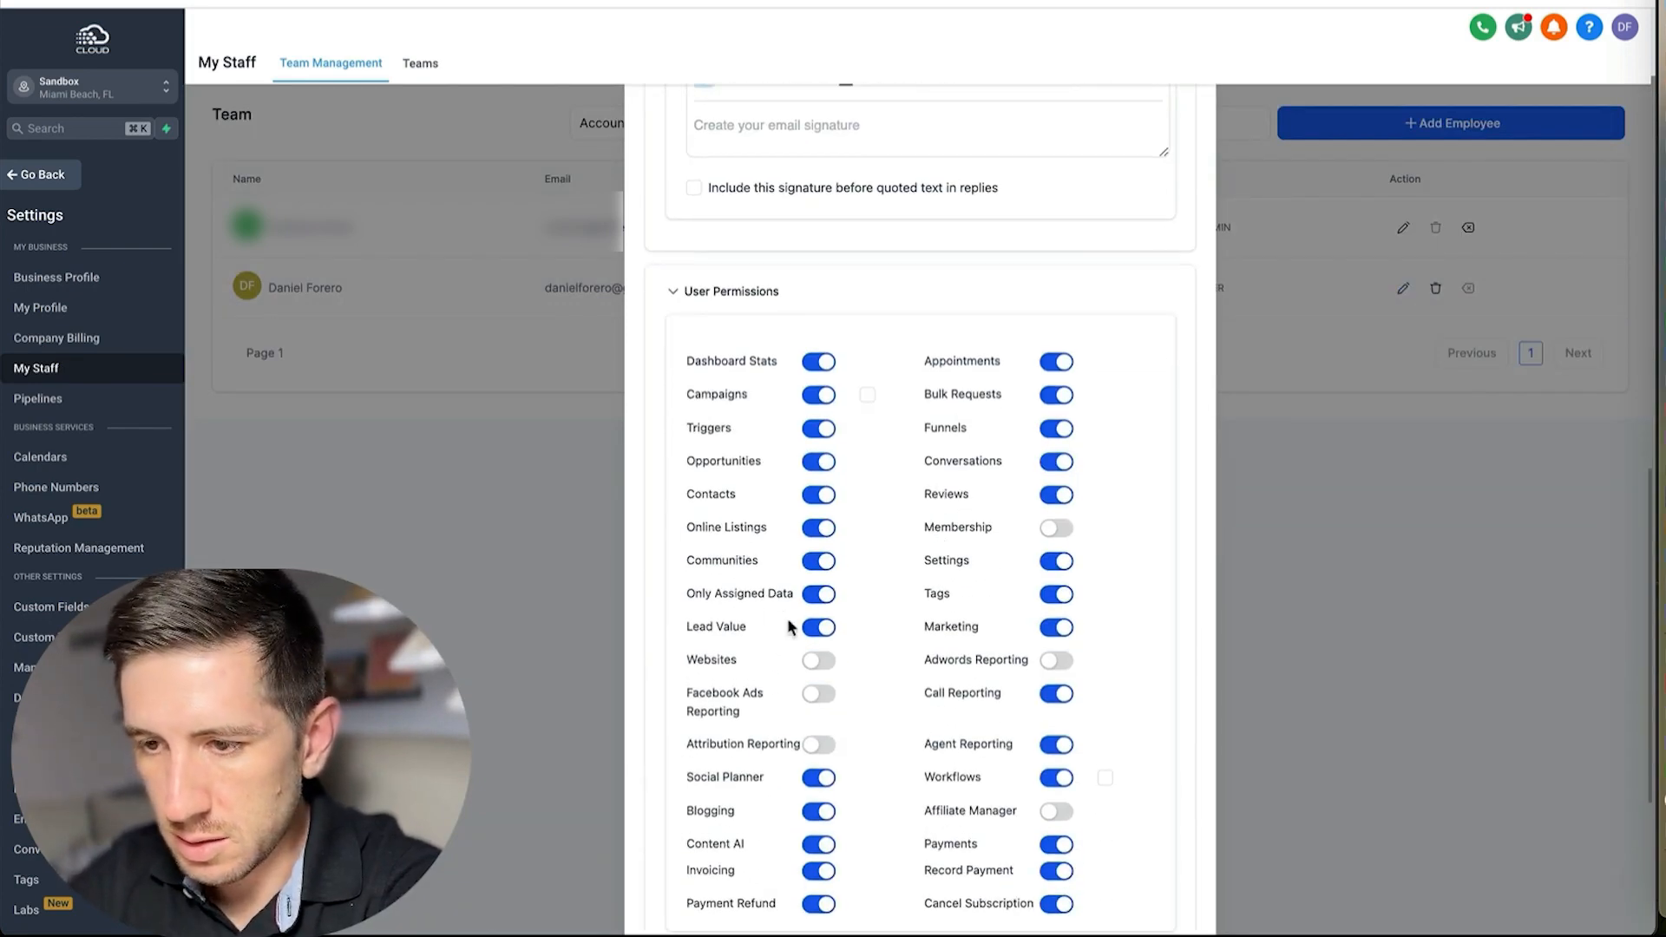
{"action": "left_click_drag", "start_coordinate": [687, 593], "coordinate": [794, 593]}
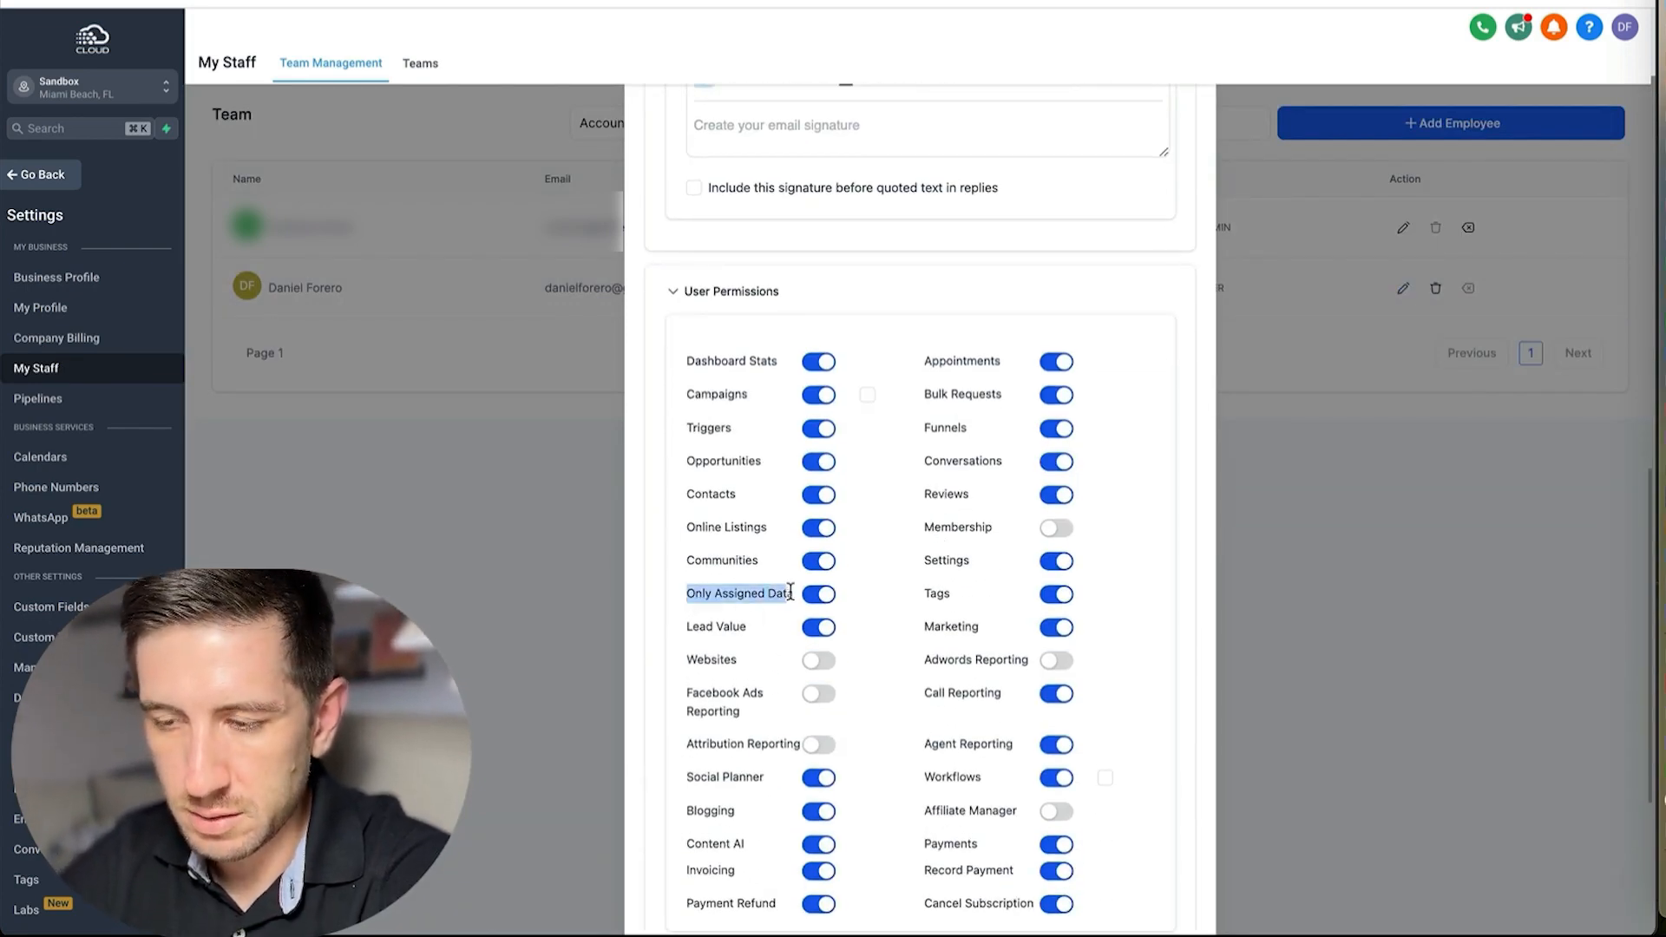
{"action": "left_click", "coordinate": [762, 593]}
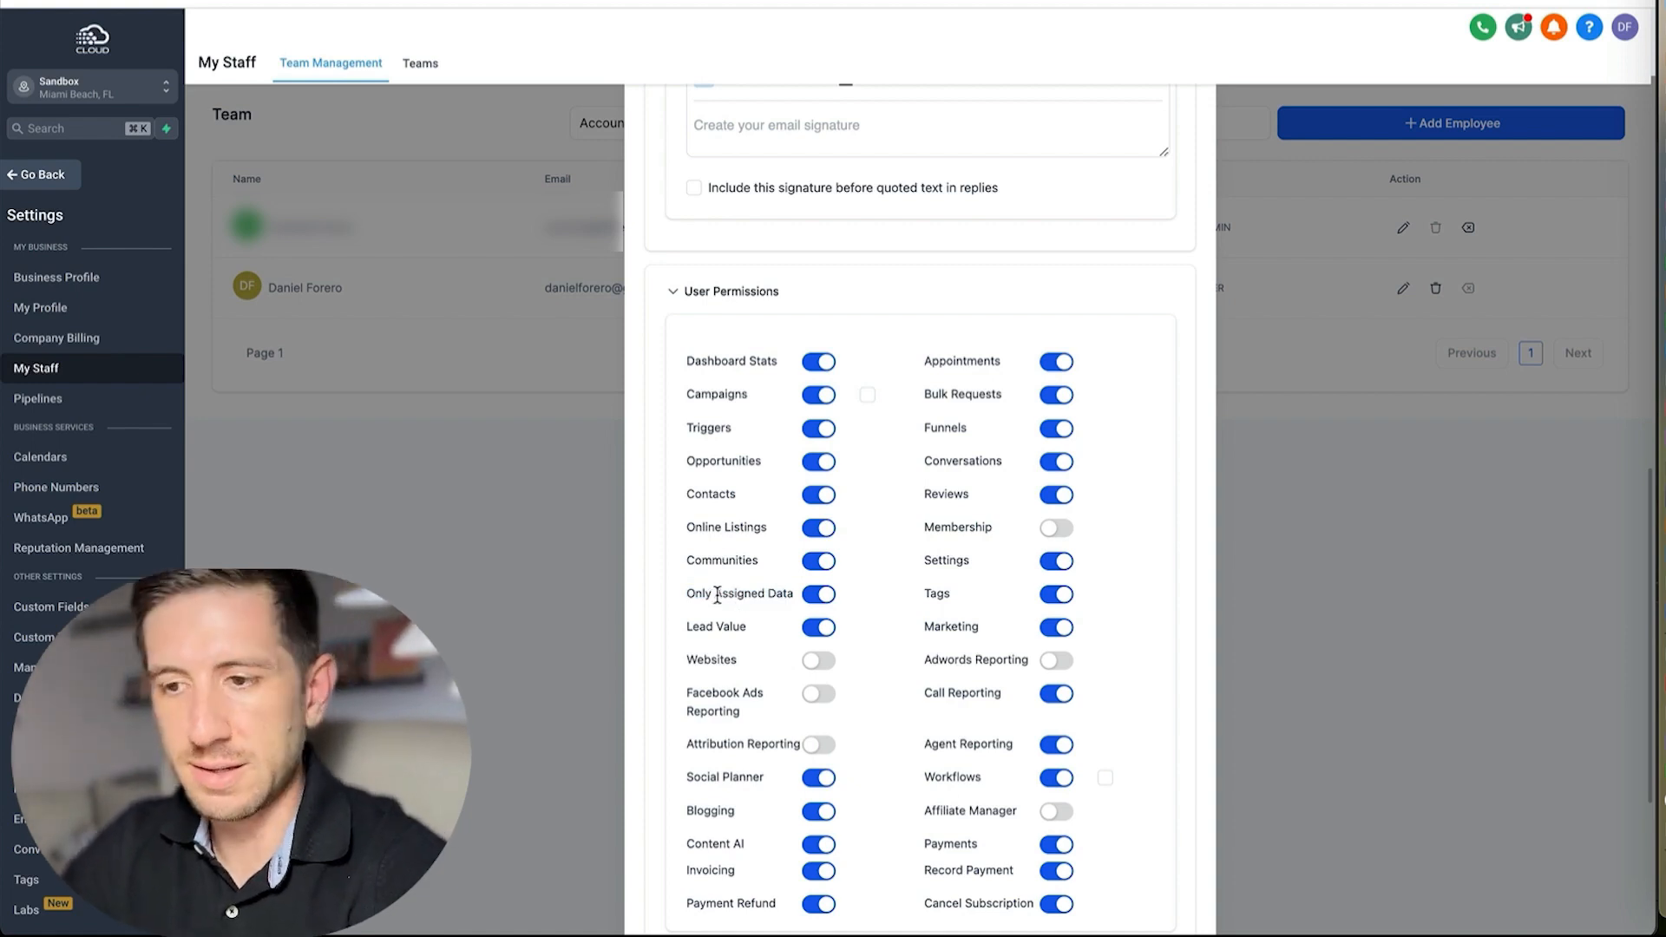
{"action": "scroll", "coordinate": [1052, 501], "scroll_direction": "down", "scroll_amount": 4}
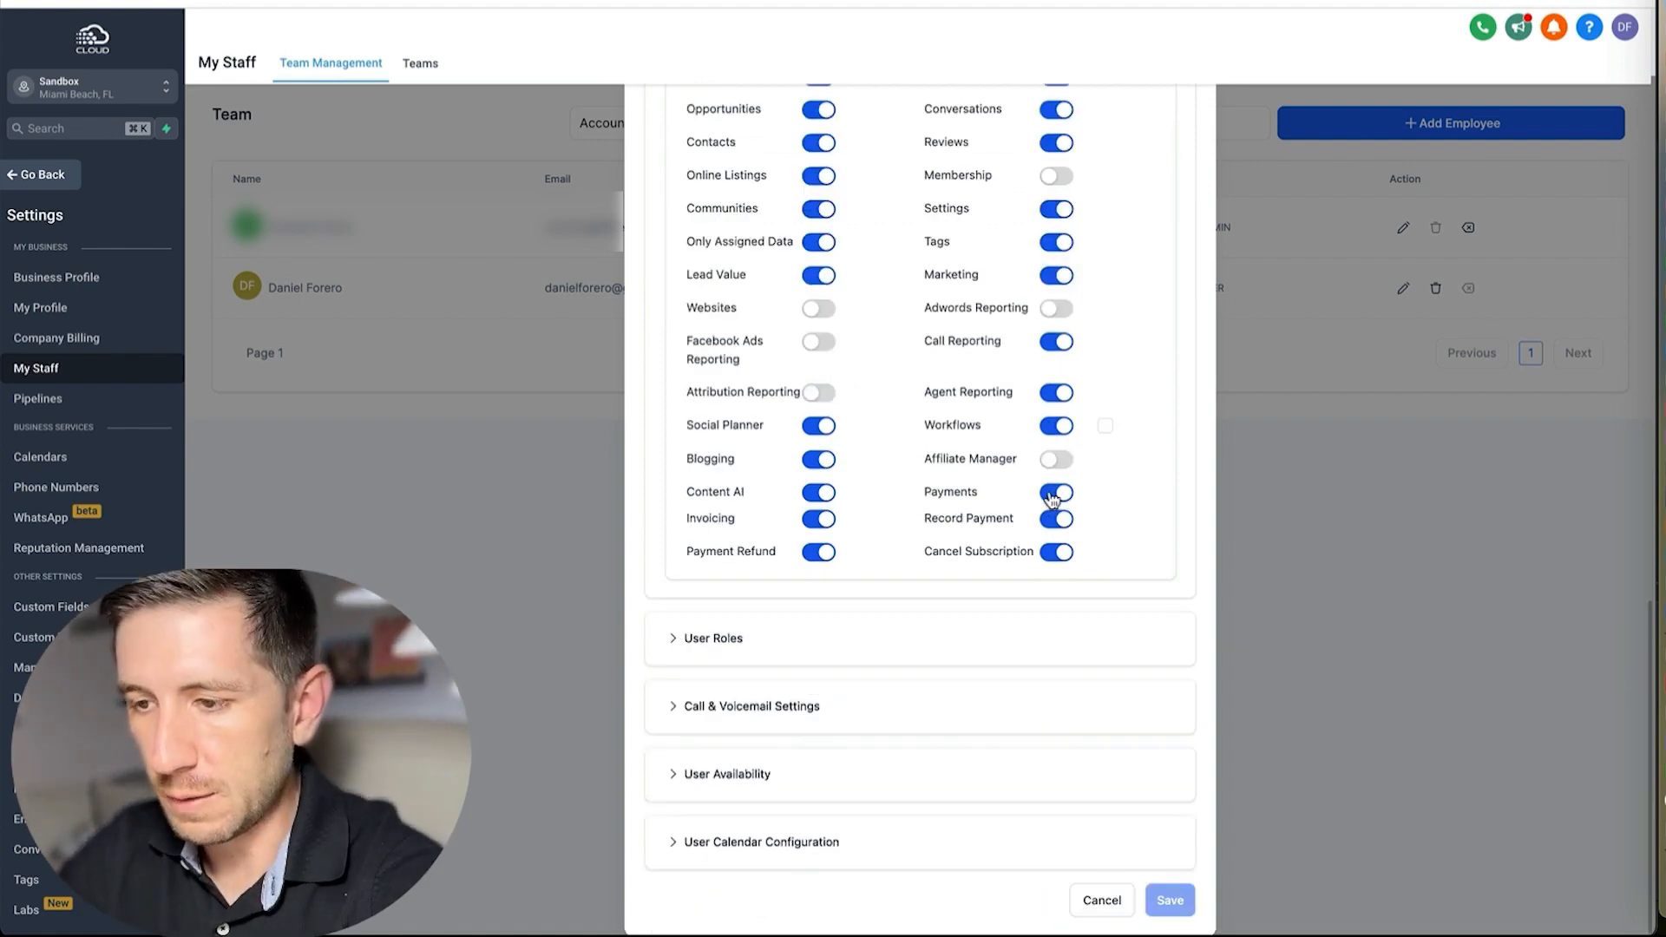
{"action": "left_click", "coordinate": [1102, 902]}
Add the second listed user as a follower of the Deal Sold opportunity in the Project Management pipeline and update the opportunity
{"action": "left_click", "coordinate": [15, 177]}
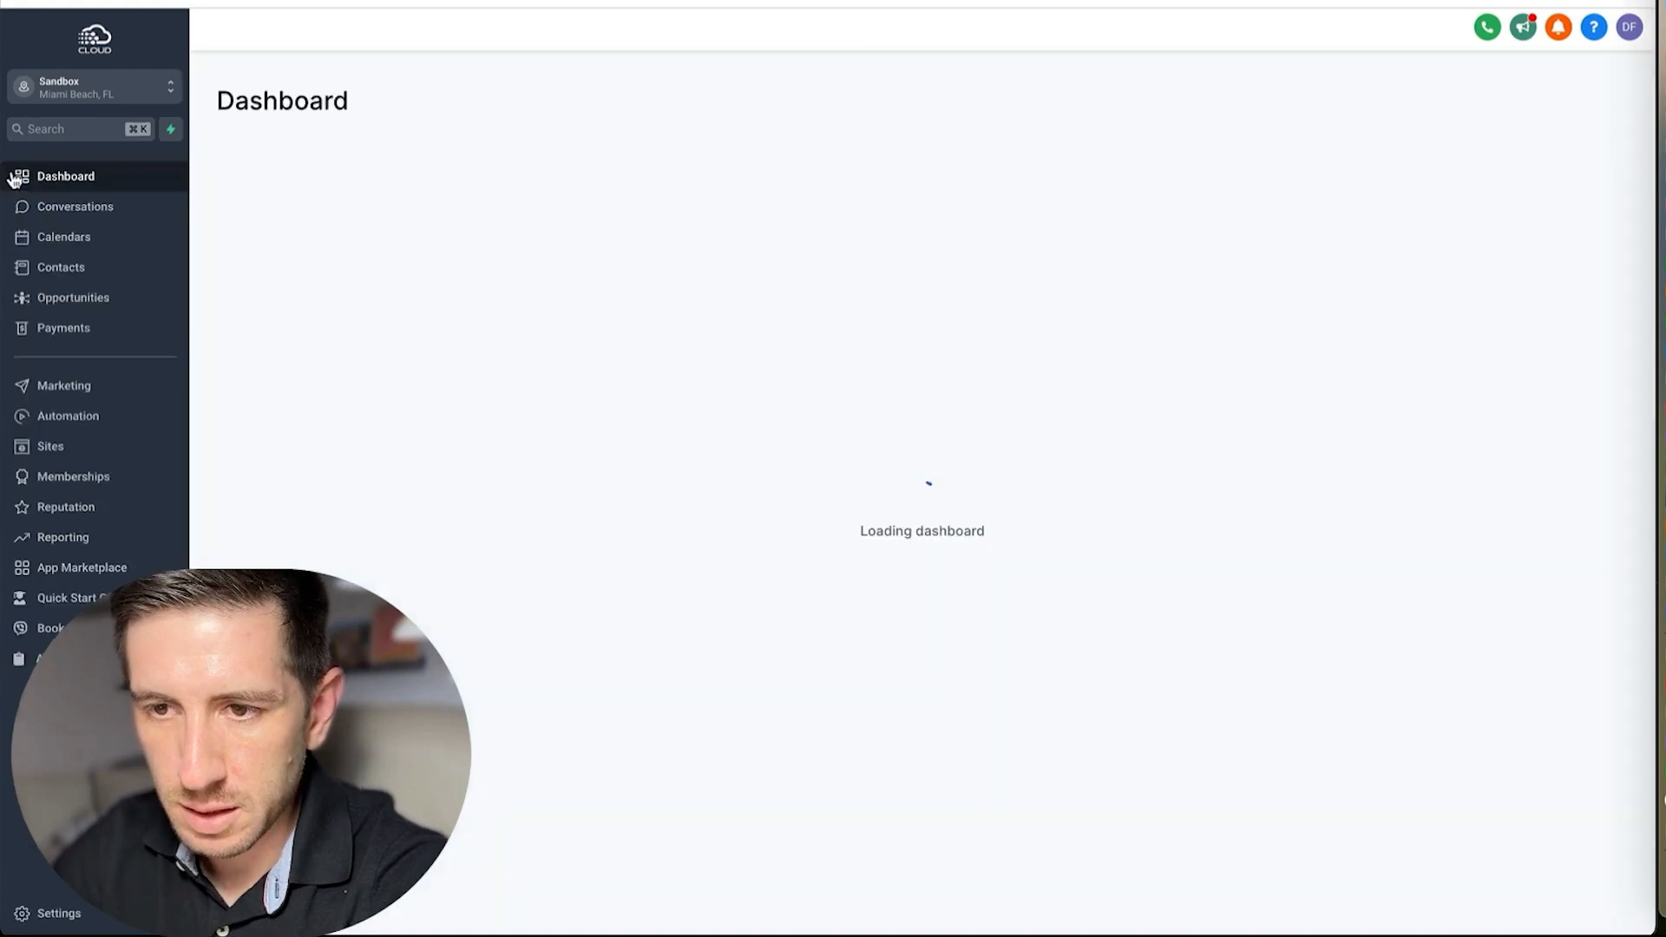
{"action": "left_click", "coordinate": [110, 296]}
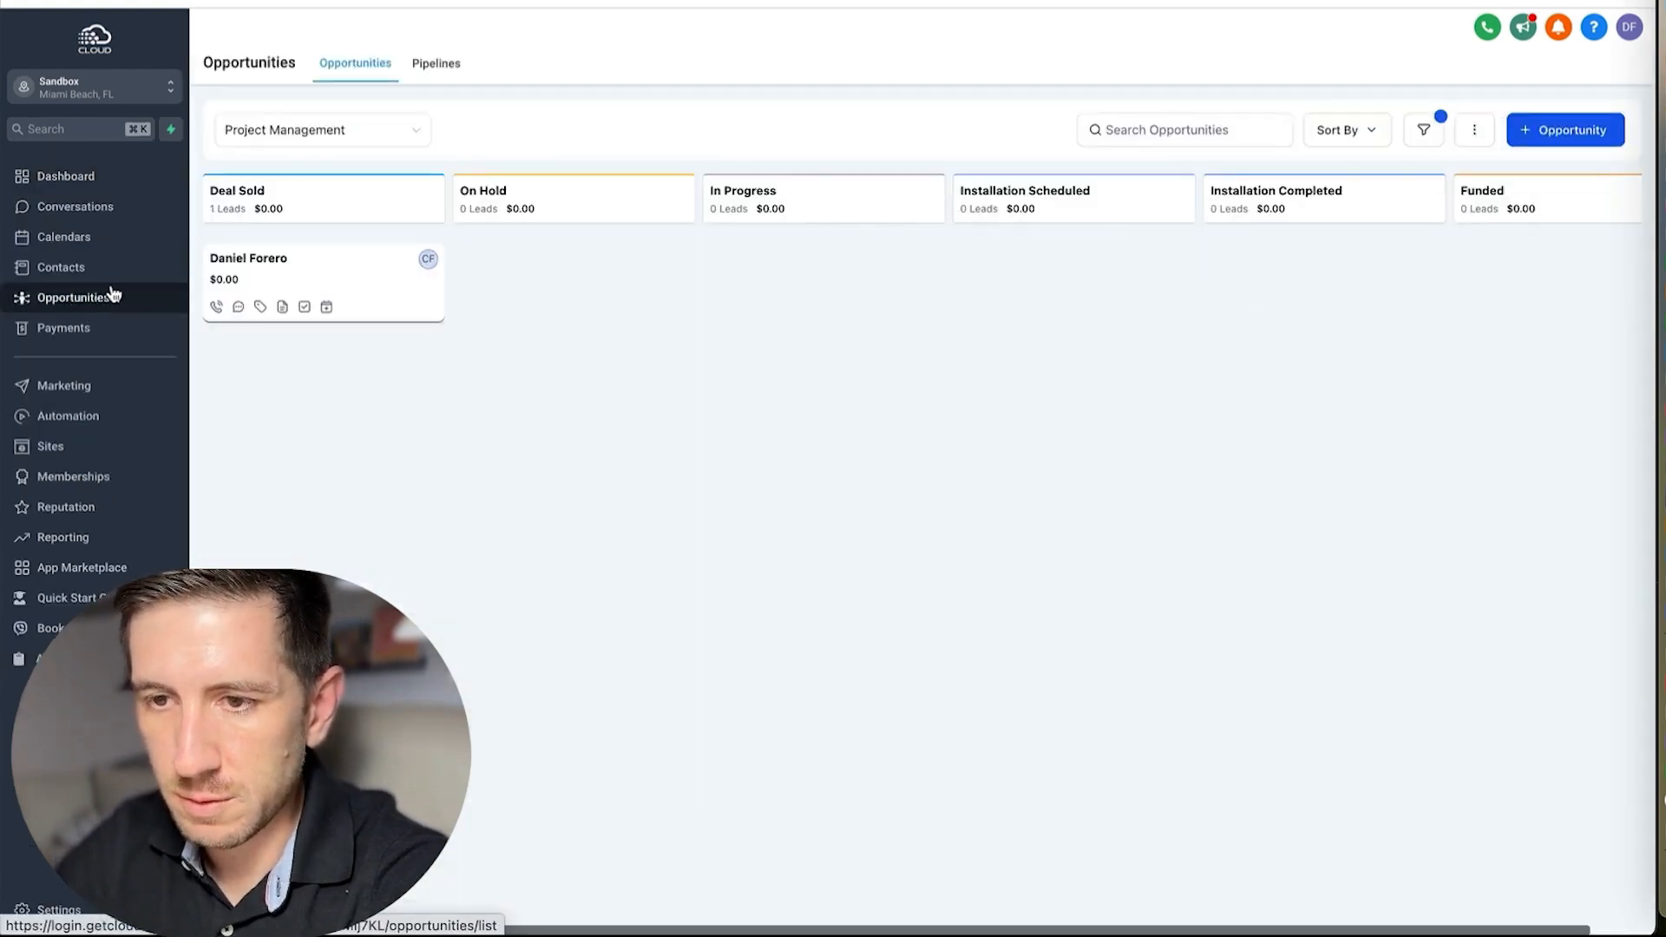
{"action": "left_click", "coordinate": [368, 265]}
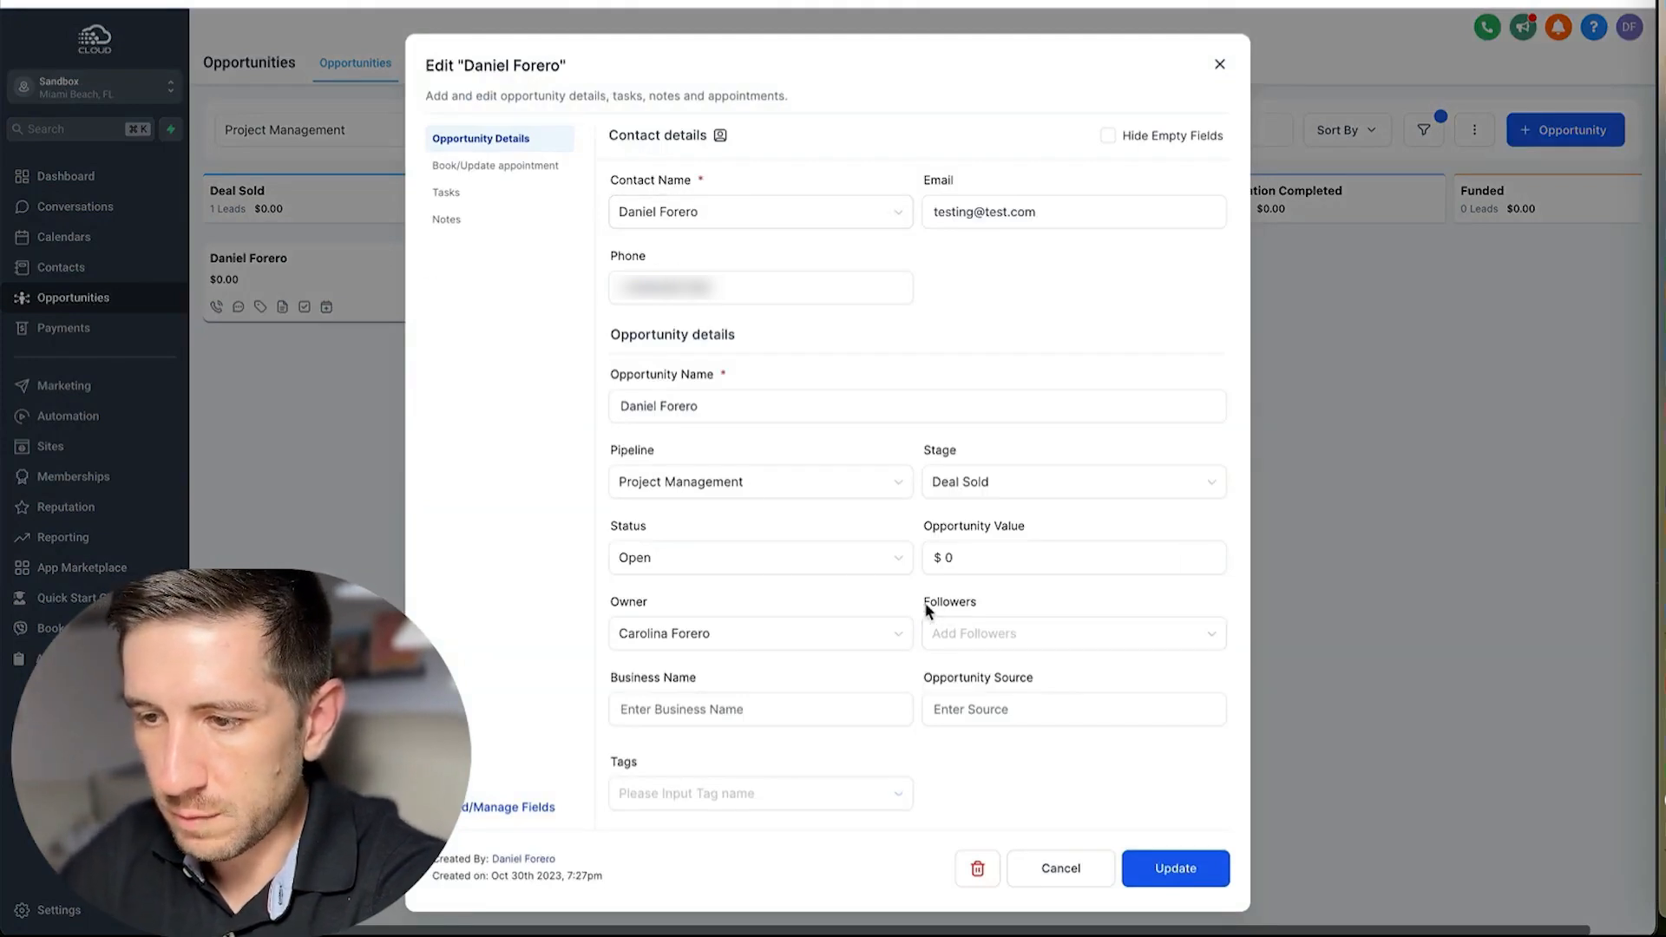
{"action": "left_click", "coordinate": [1062, 644]}
{"action": "left_click", "coordinate": [940, 699]}
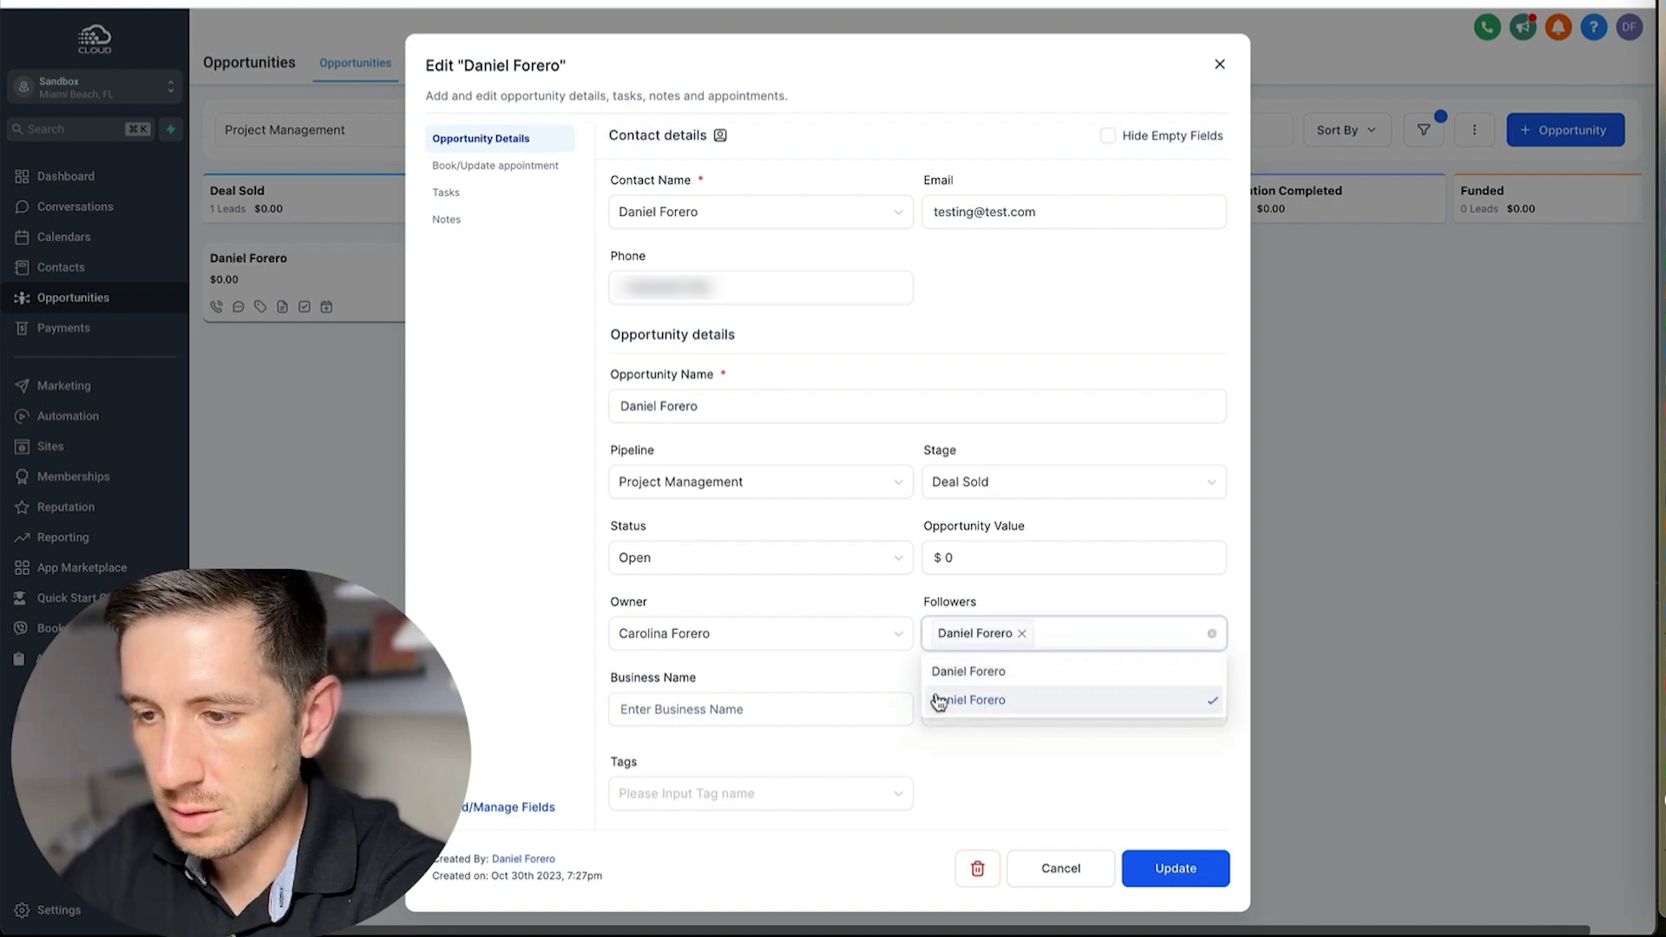
{"action": "left_click", "coordinate": [1090, 590]}
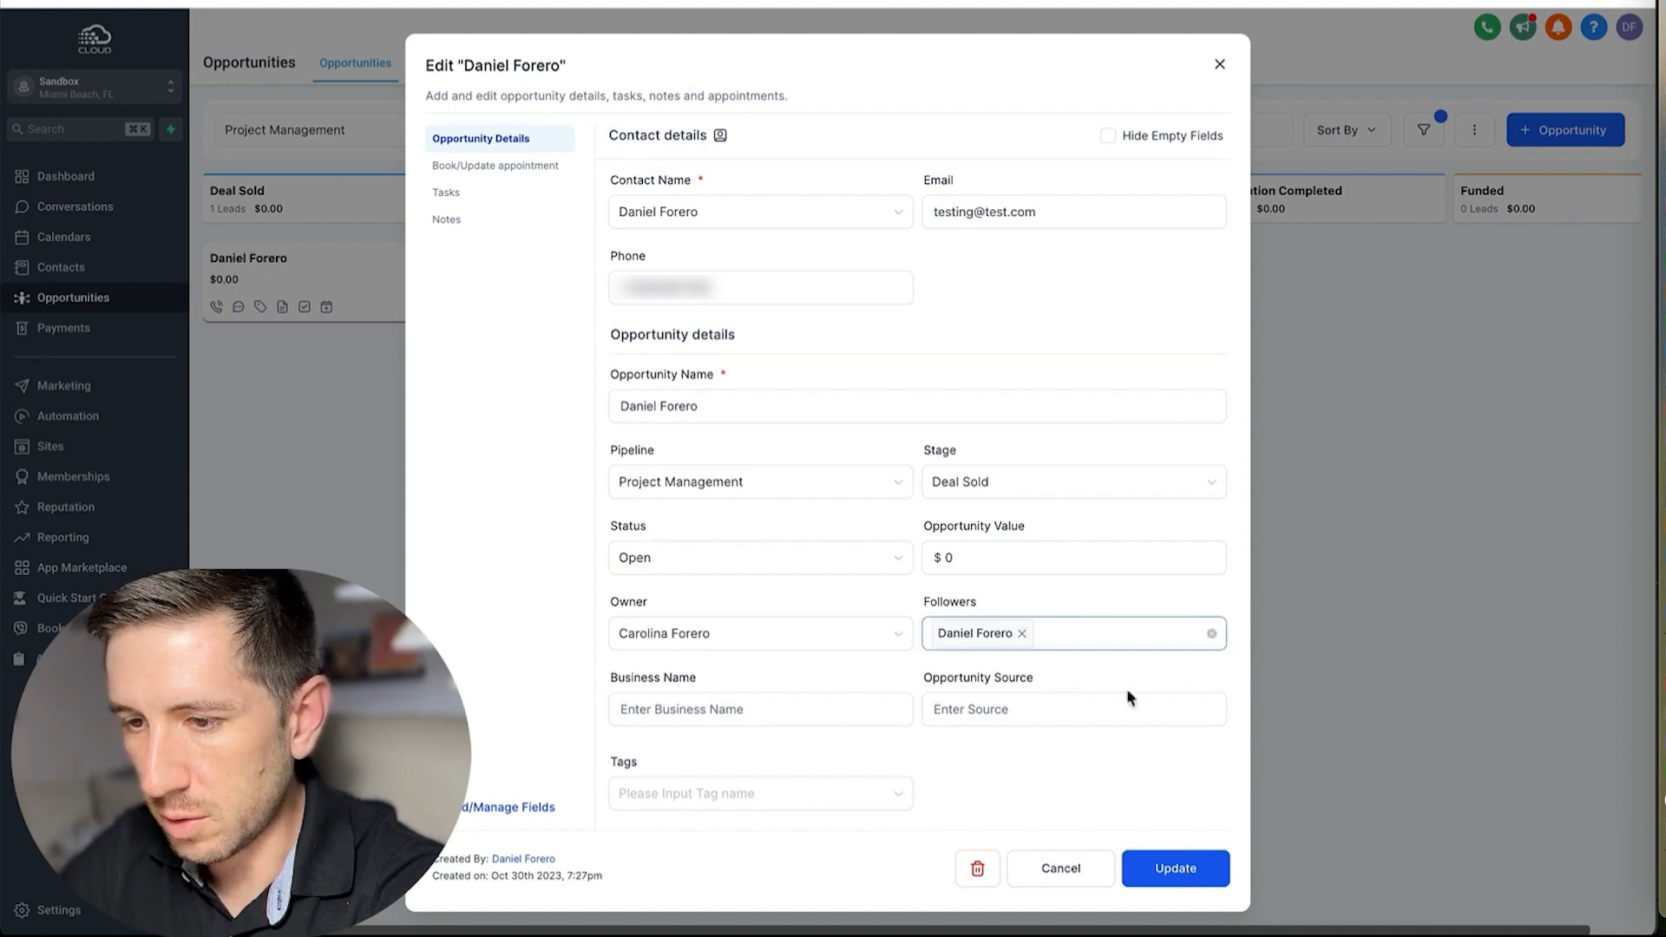
{"action": "left_click", "coordinate": [1178, 868]}
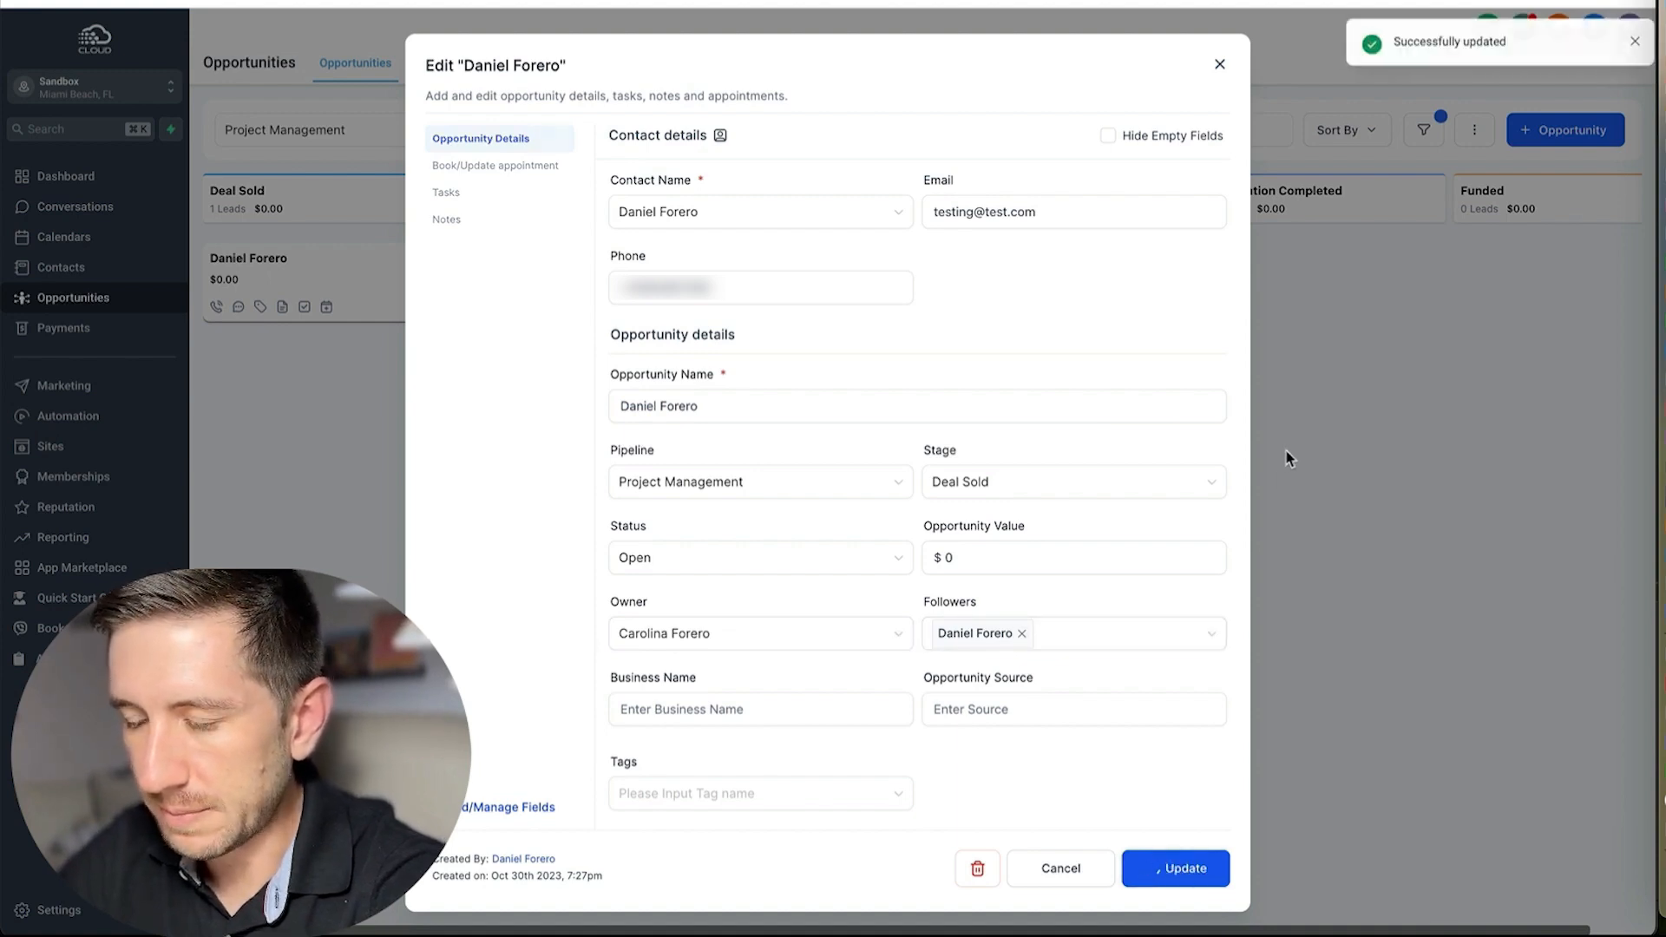
{"action": "left_click", "coordinate": [1221, 66]}
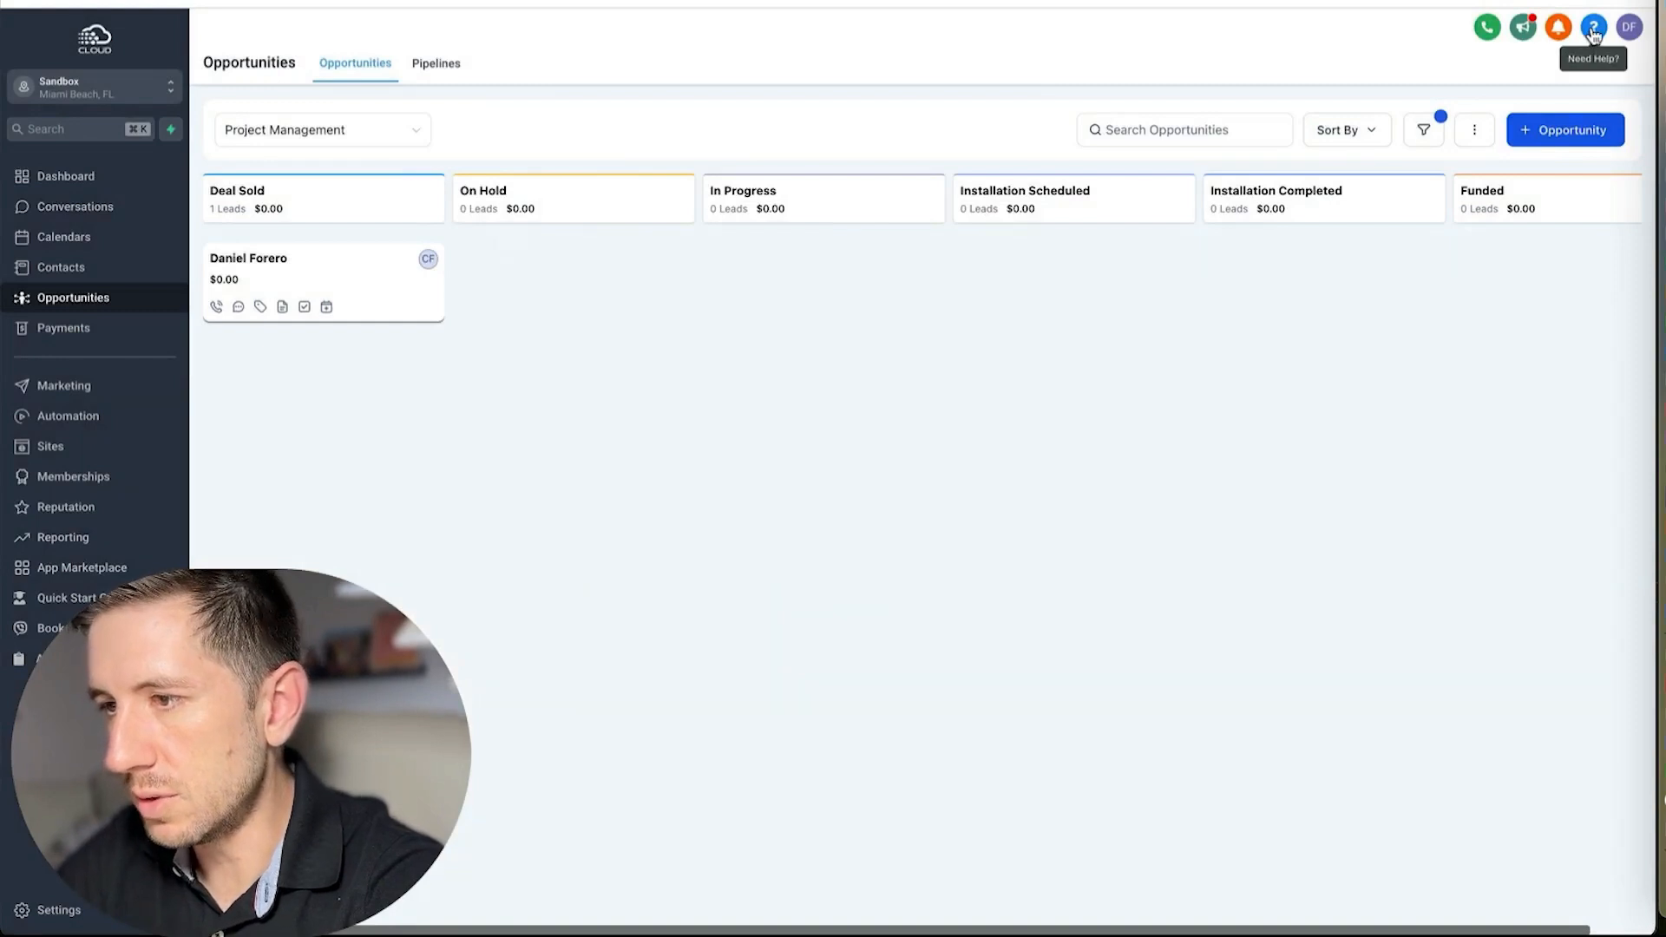
Log in as the second user in the recent users list using Login As
{"action": "left_click", "coordinate": [1628, 27]}
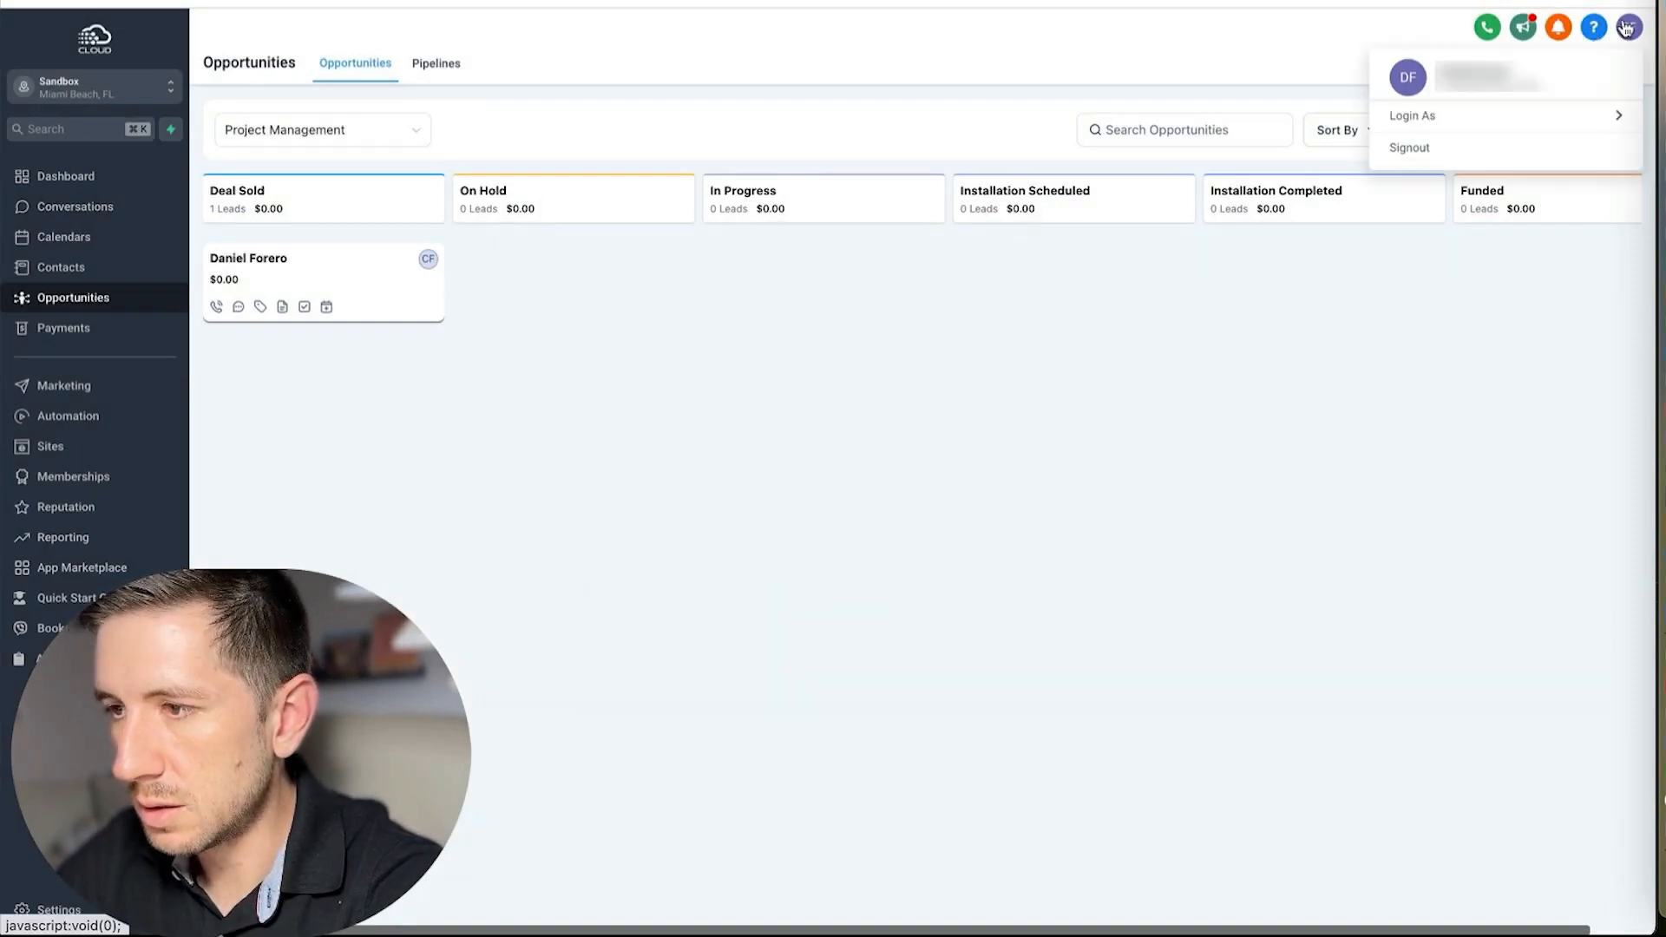
{"action": "left_click", "coordinate": [1450, 130]}
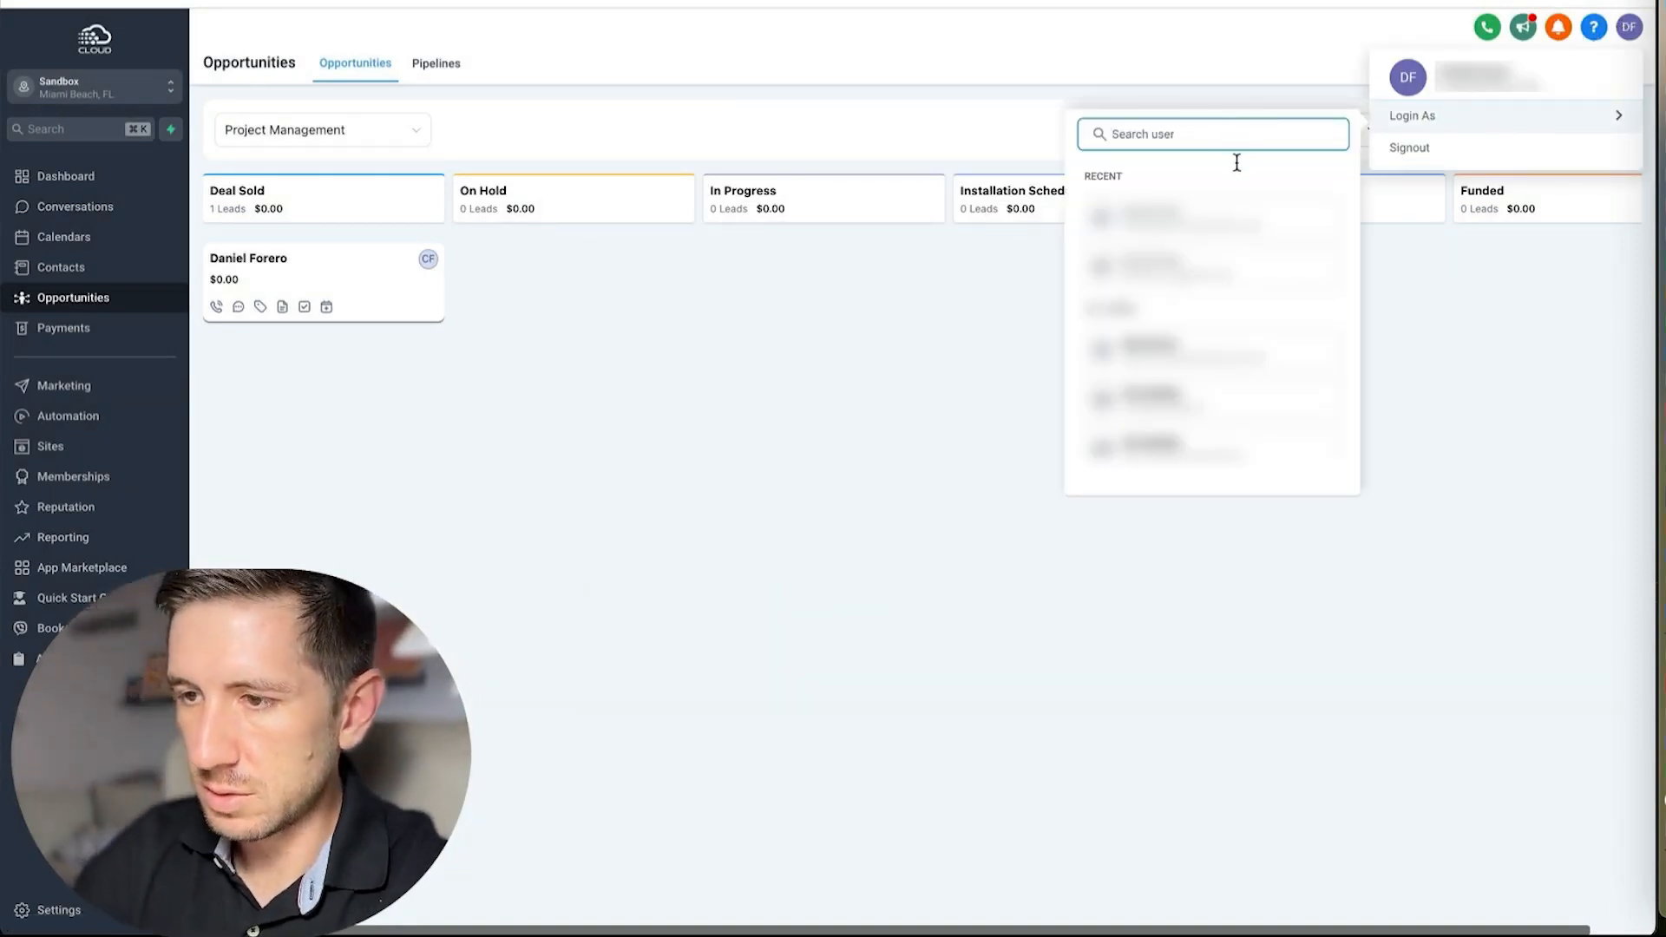
{"action": "left_click", "coordinate": [1172, 274]}
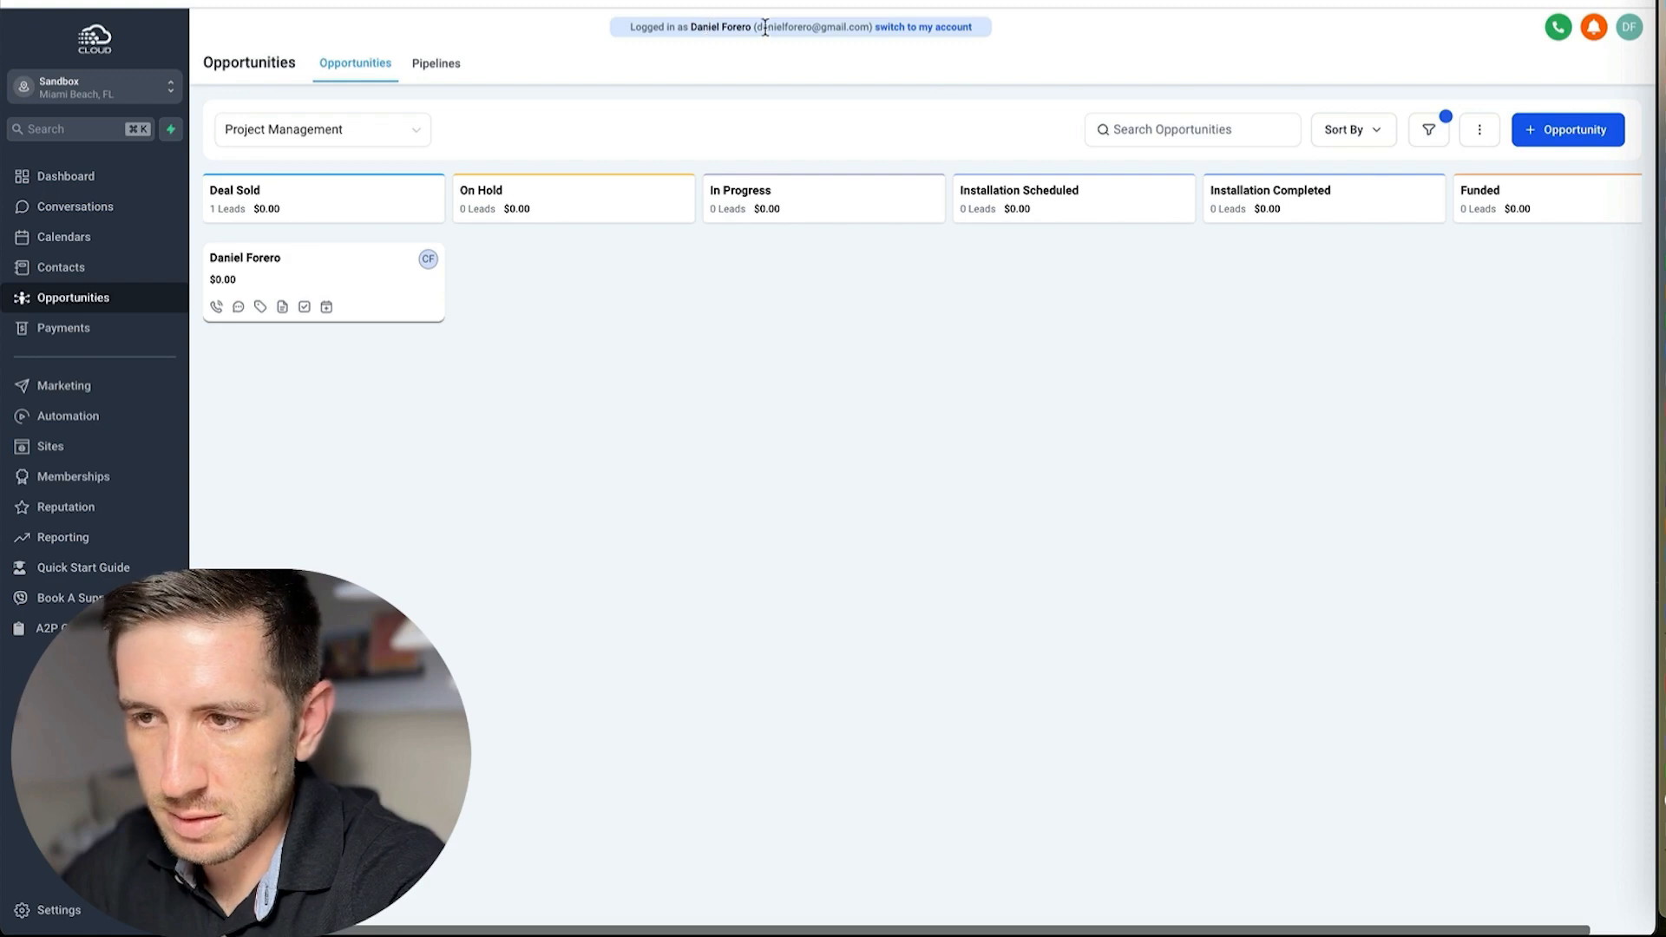
Open the Deal Sold opportunity as this user, review its contact, owner and follower fields, and update it
{"action": "left_click", "coordinate": [368, 277]}
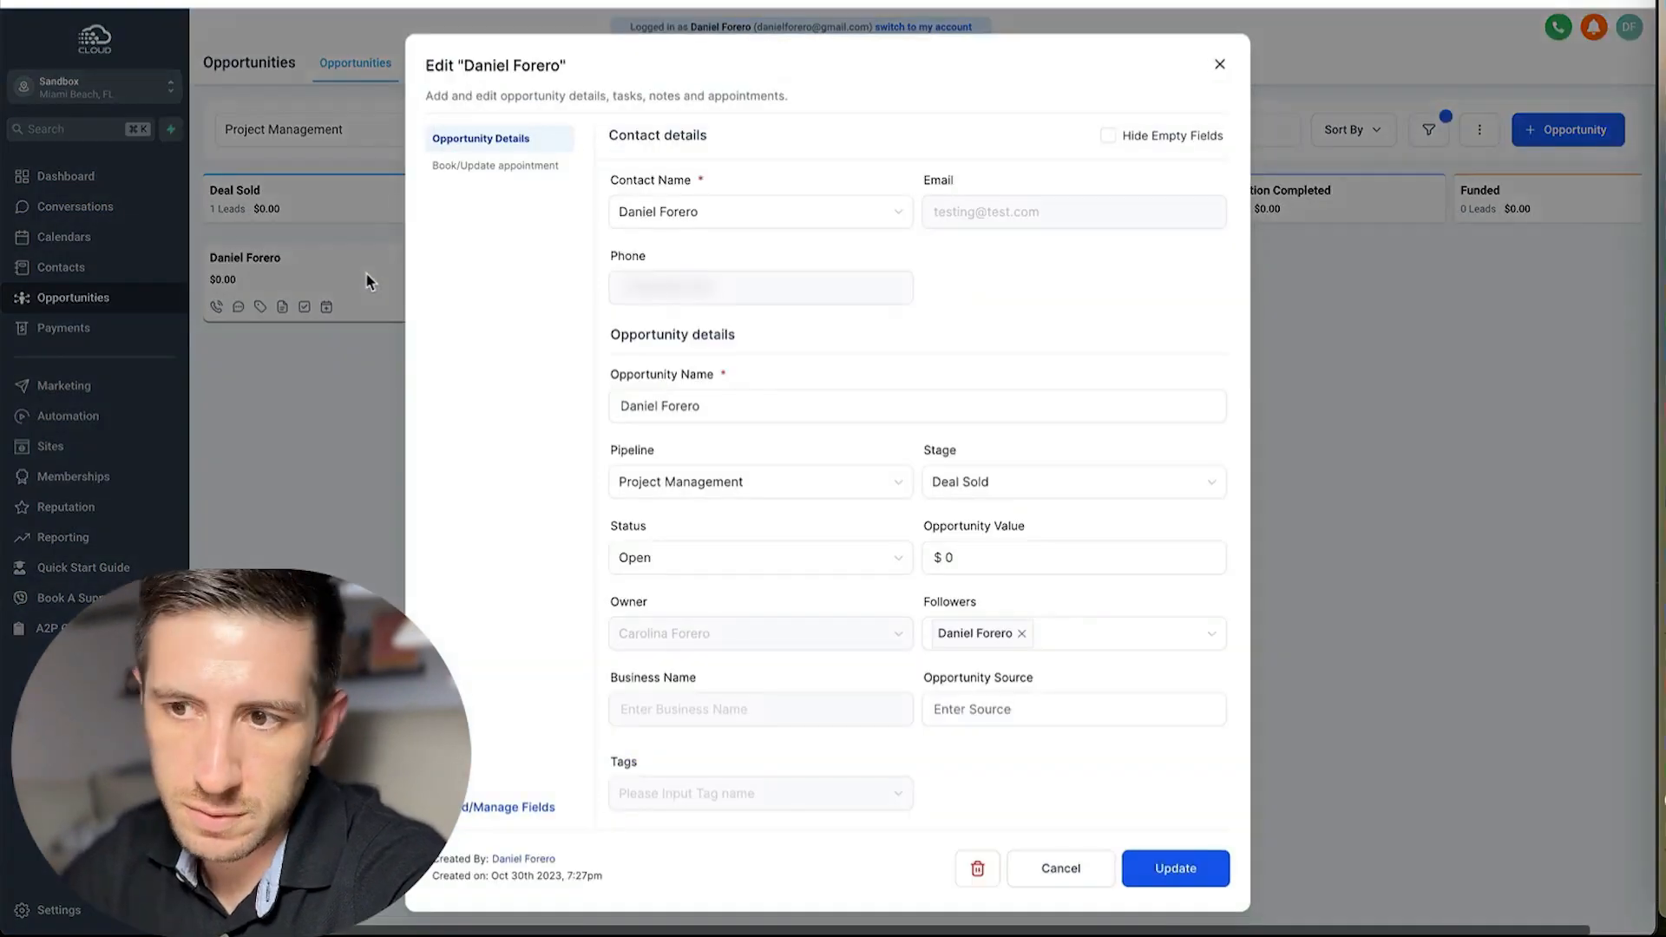
{"action": "scroll", "coordinate": [782, 258], "scroll_direction": "down", "scroll_amount": 1}
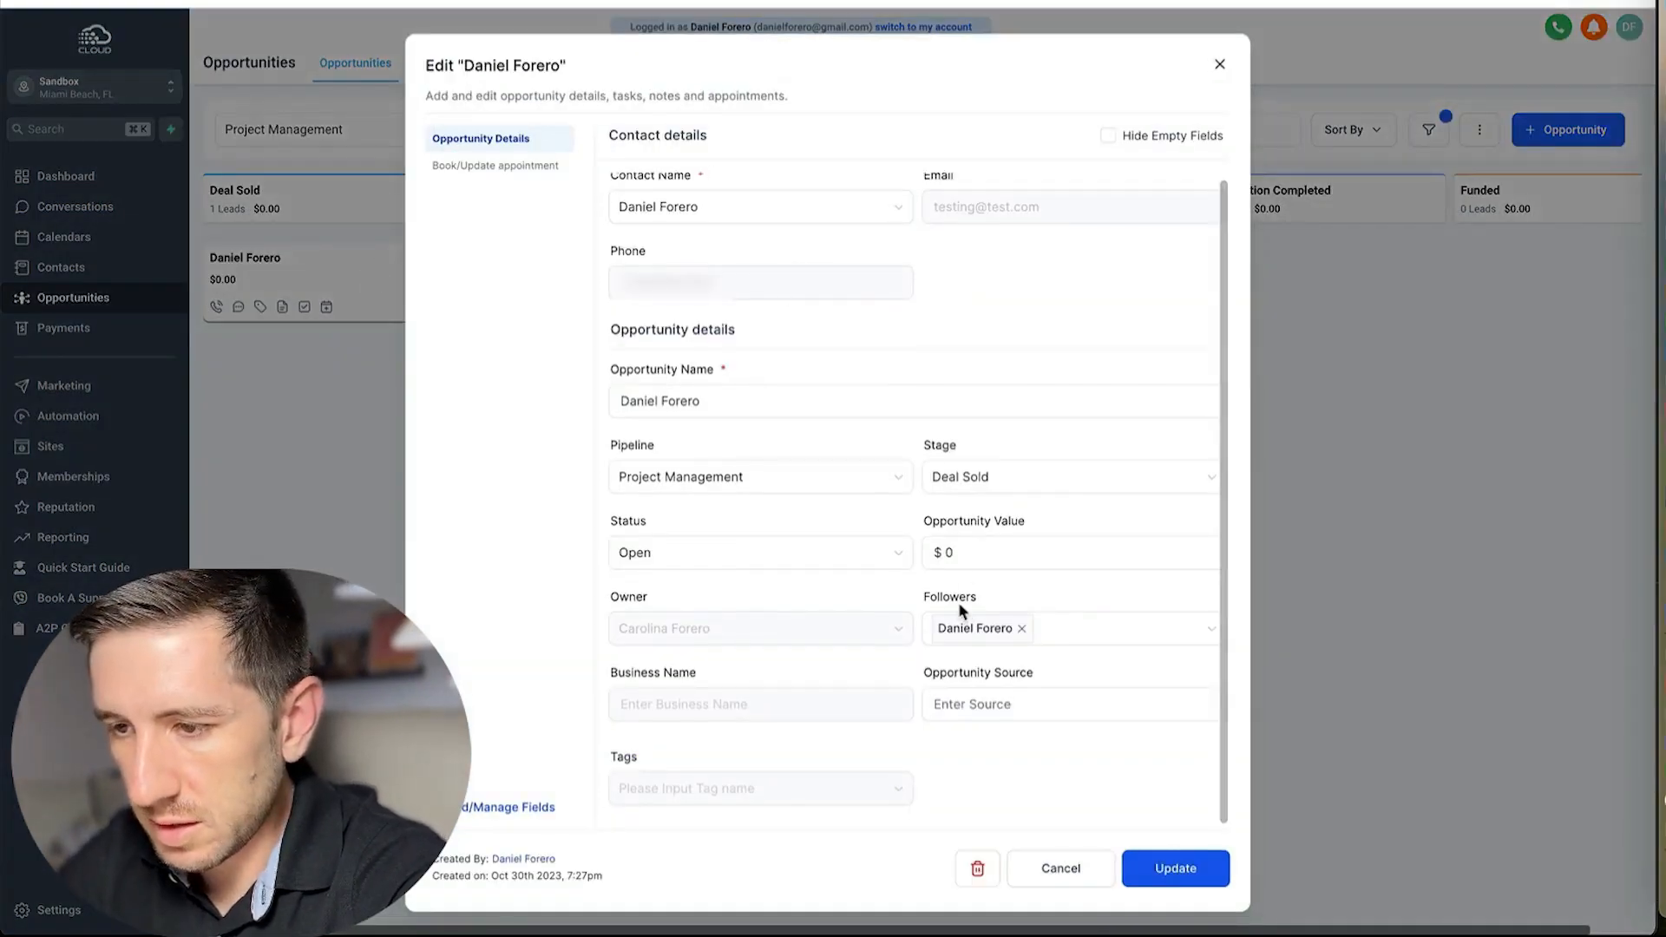
{"action": "triple_click", "coordinate": [659, 631]}
{"action": "left_click", "coordinate": [767, 610]}
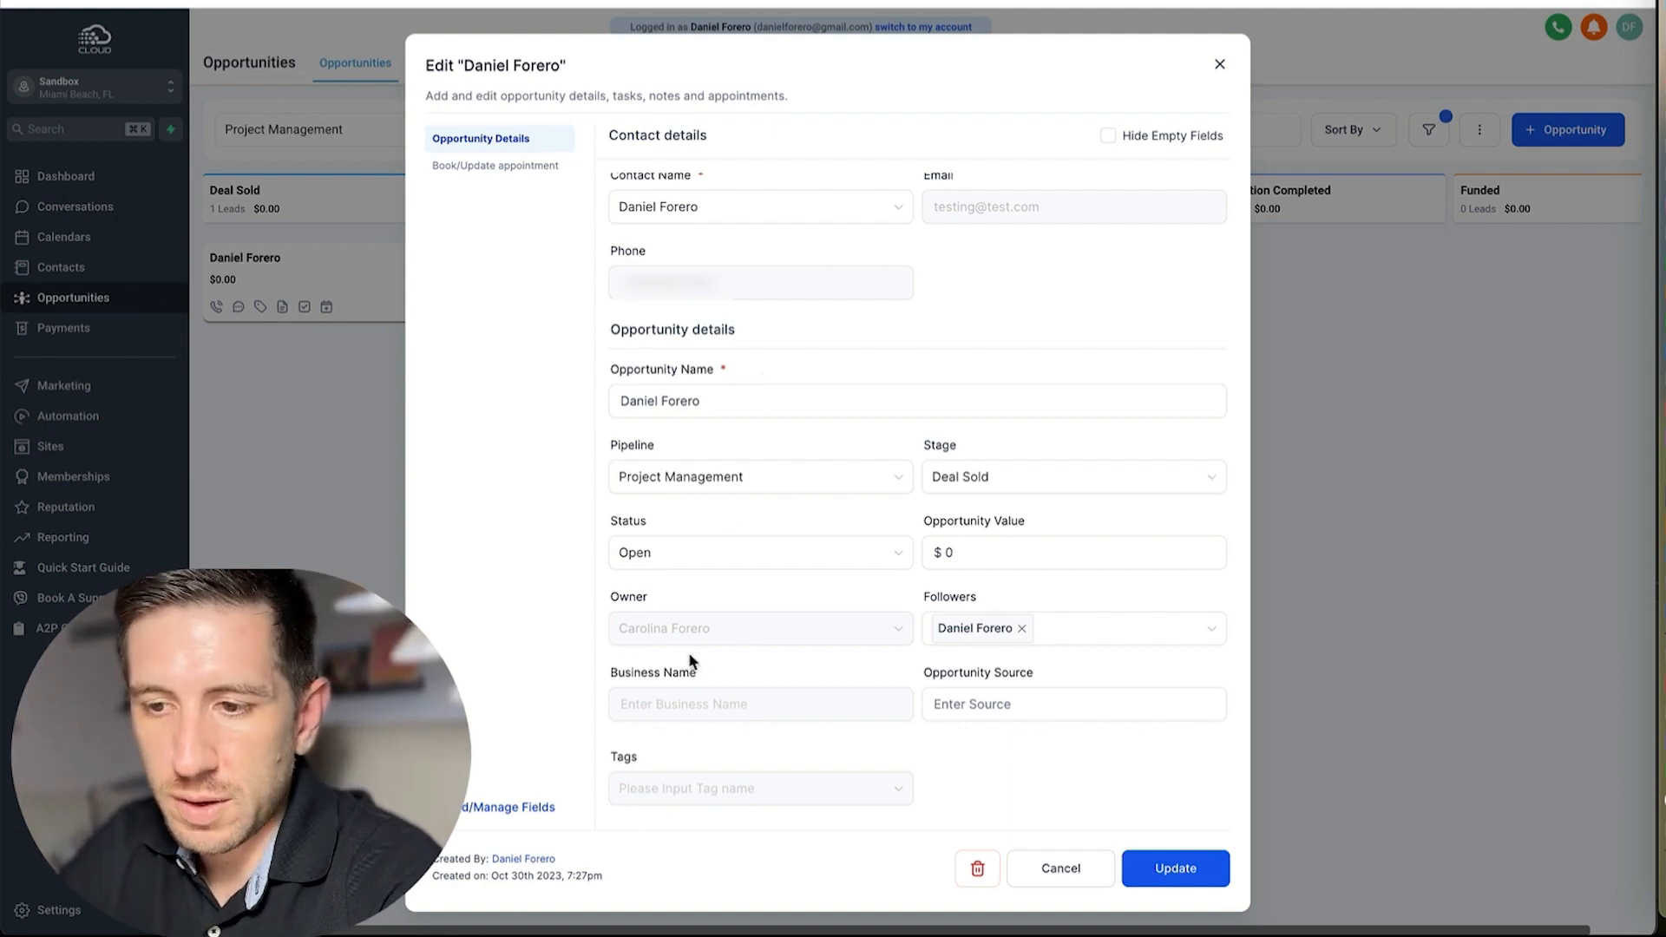
{"action": "scroll", "coordinate": [696, 645], "scroll_direction": "up", "scroll_amount": 1}
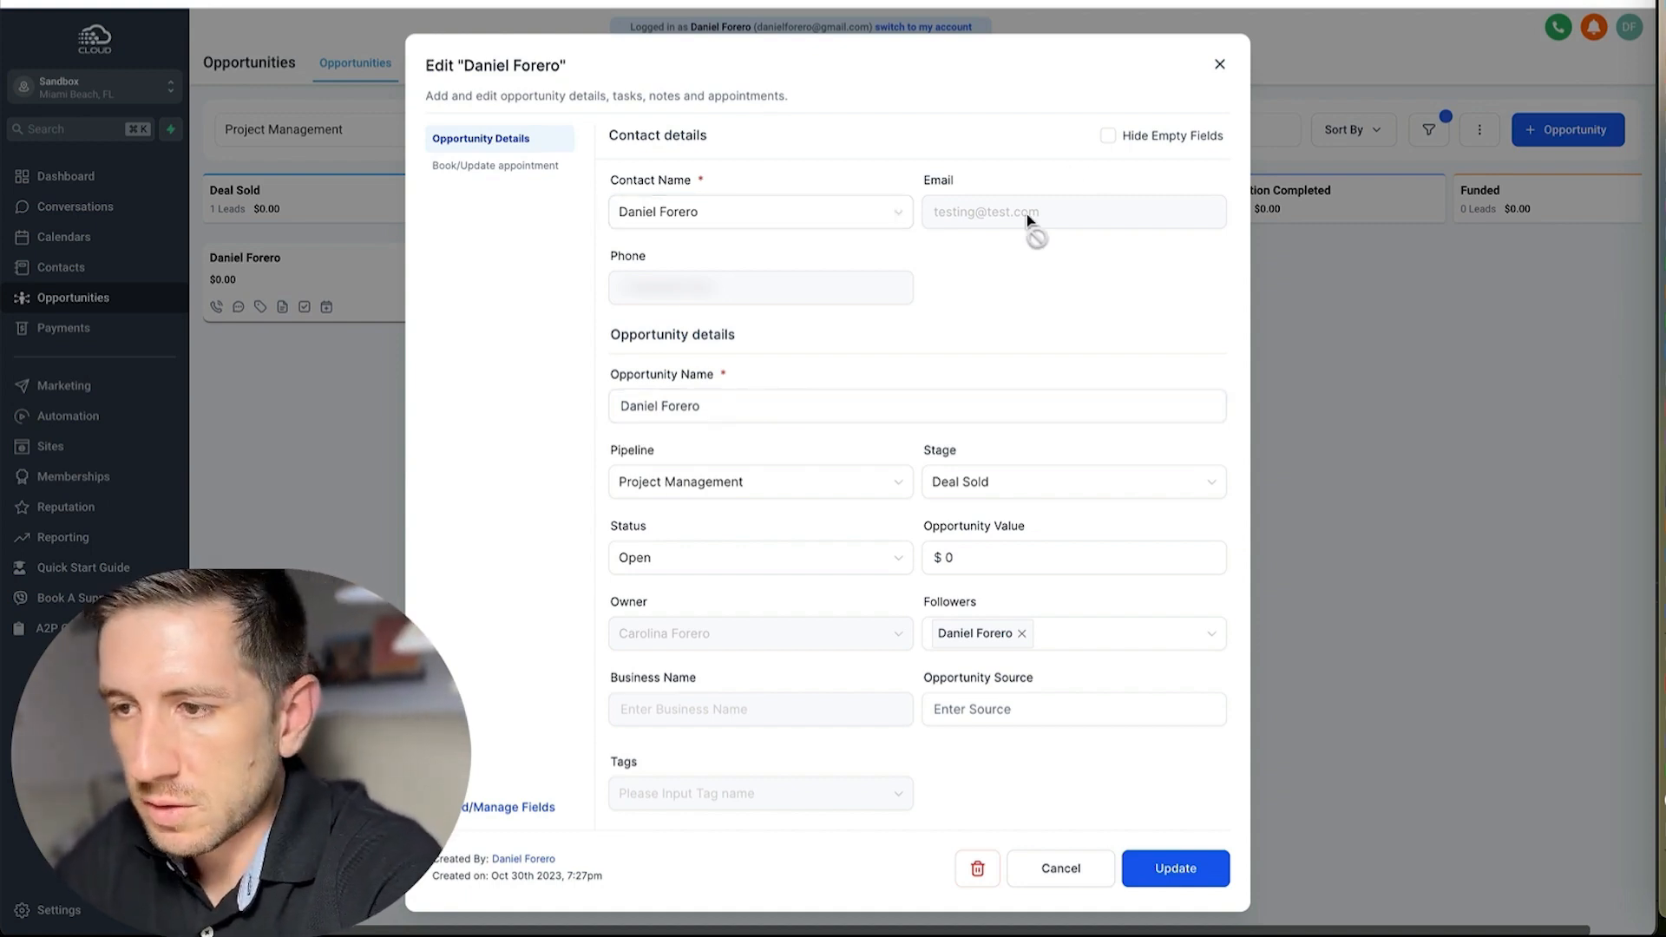
{"action": "left_click", "coordinate": [1167, 878]}
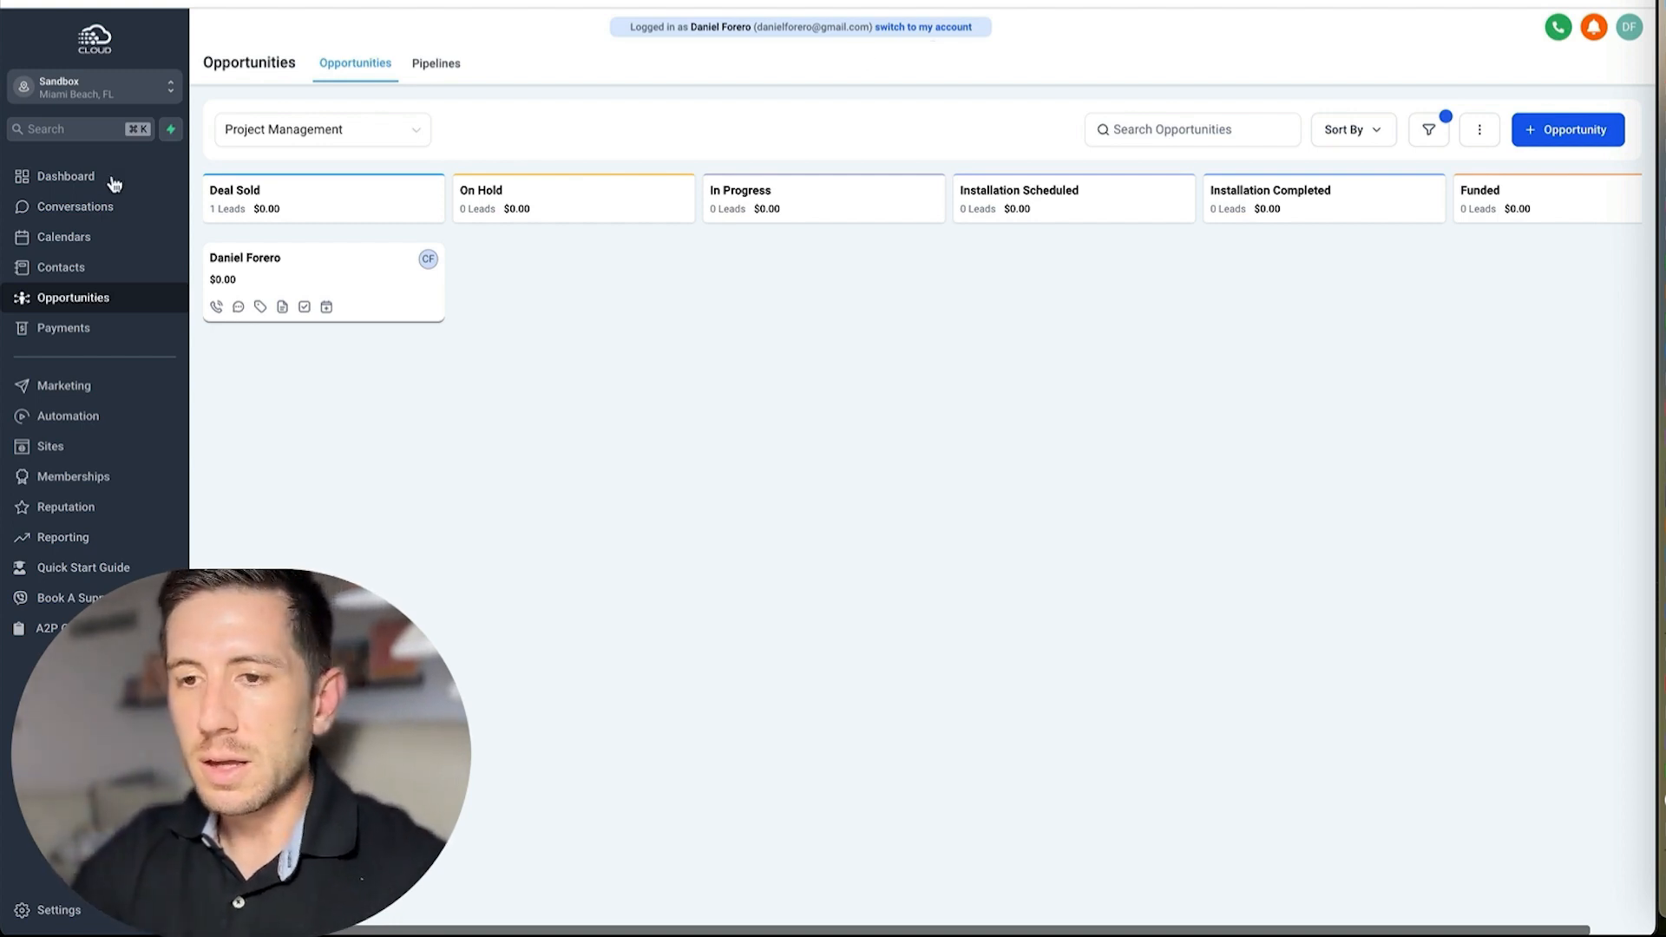
Open the Sold Deal Form in the form builder under Sites
{"action": "left_click", "coordinate": [48, 448]}
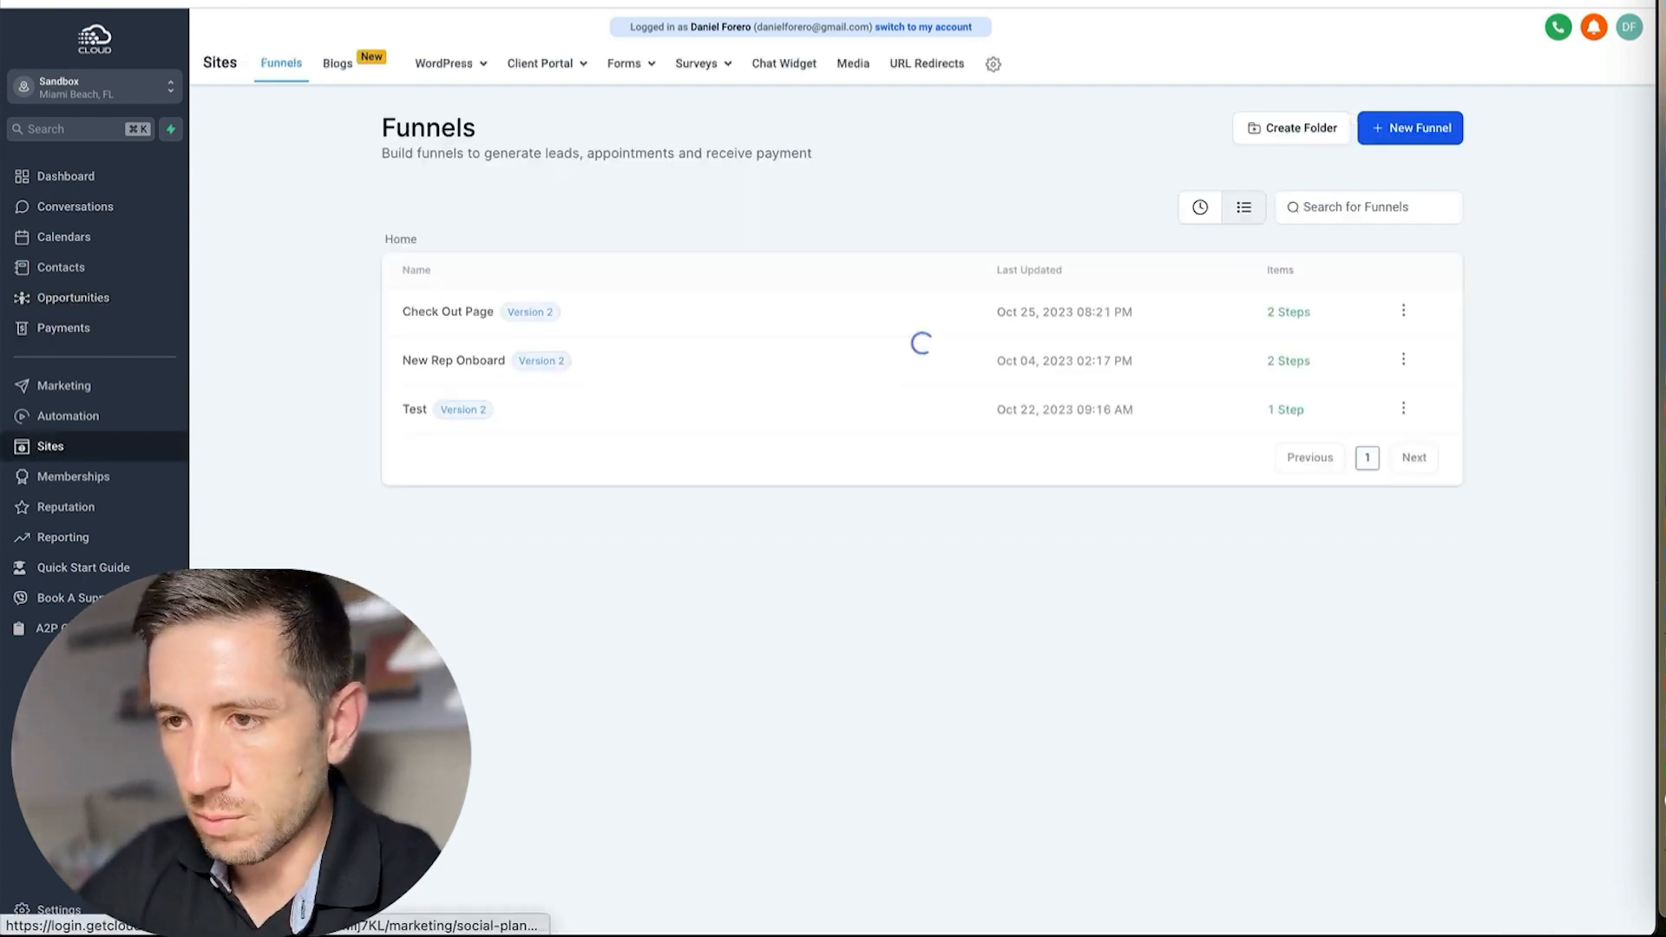
{"action": "mouse_move", "coordinate": [628, 70]}
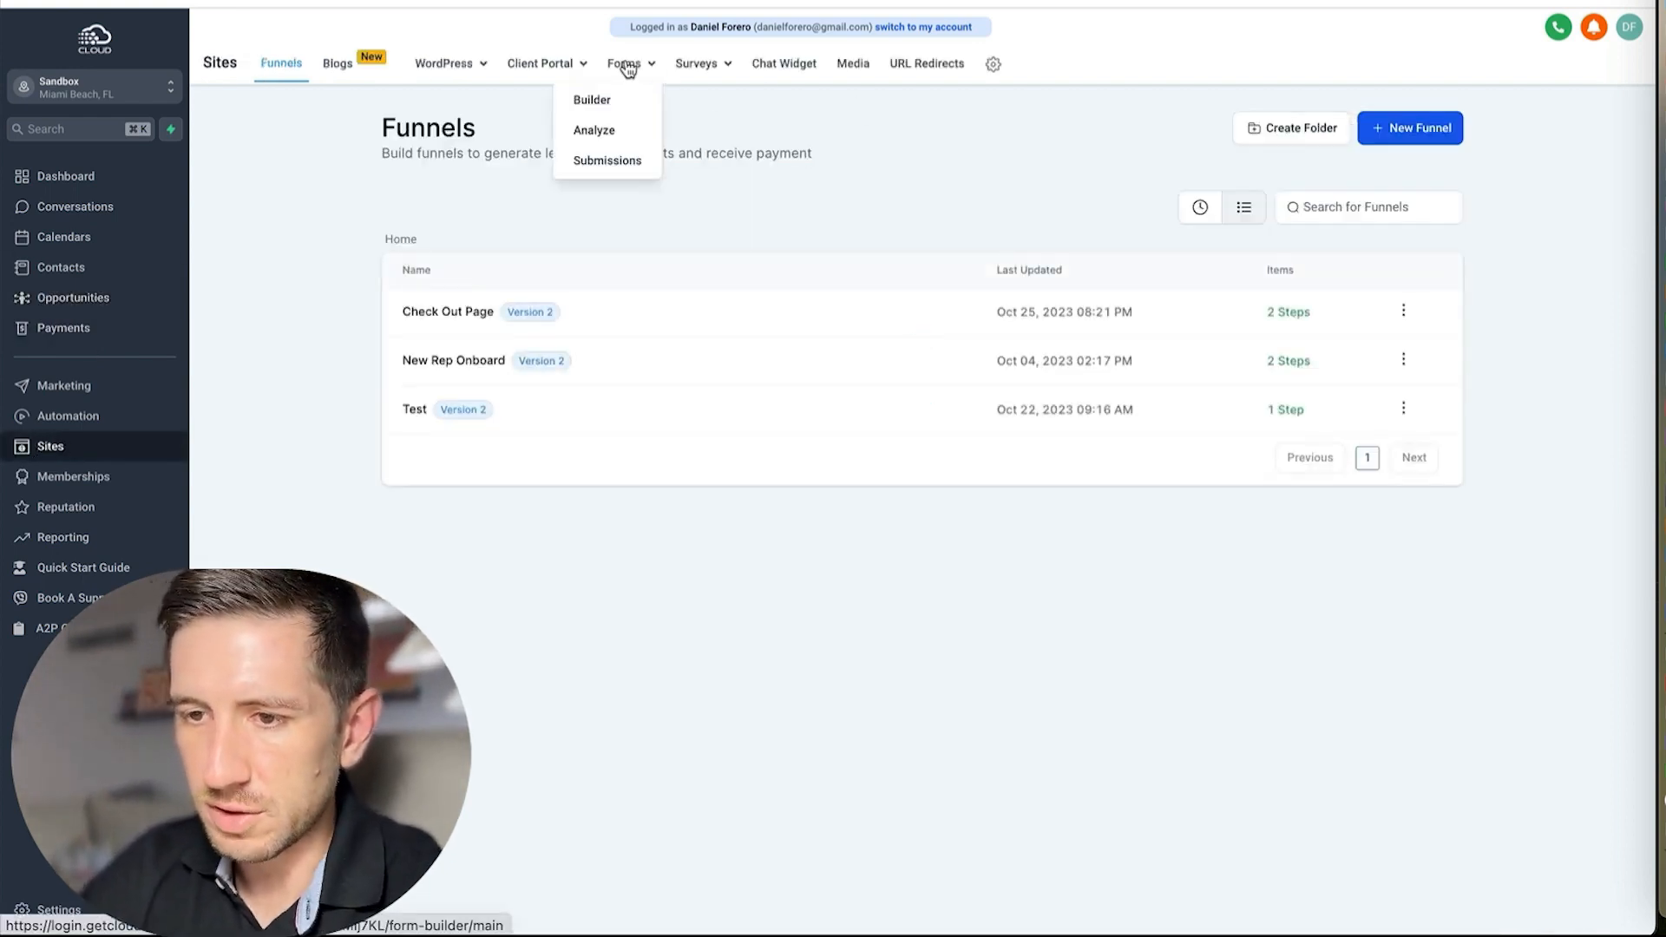
{"action": "left_click", "coordinate": [592, 100]}
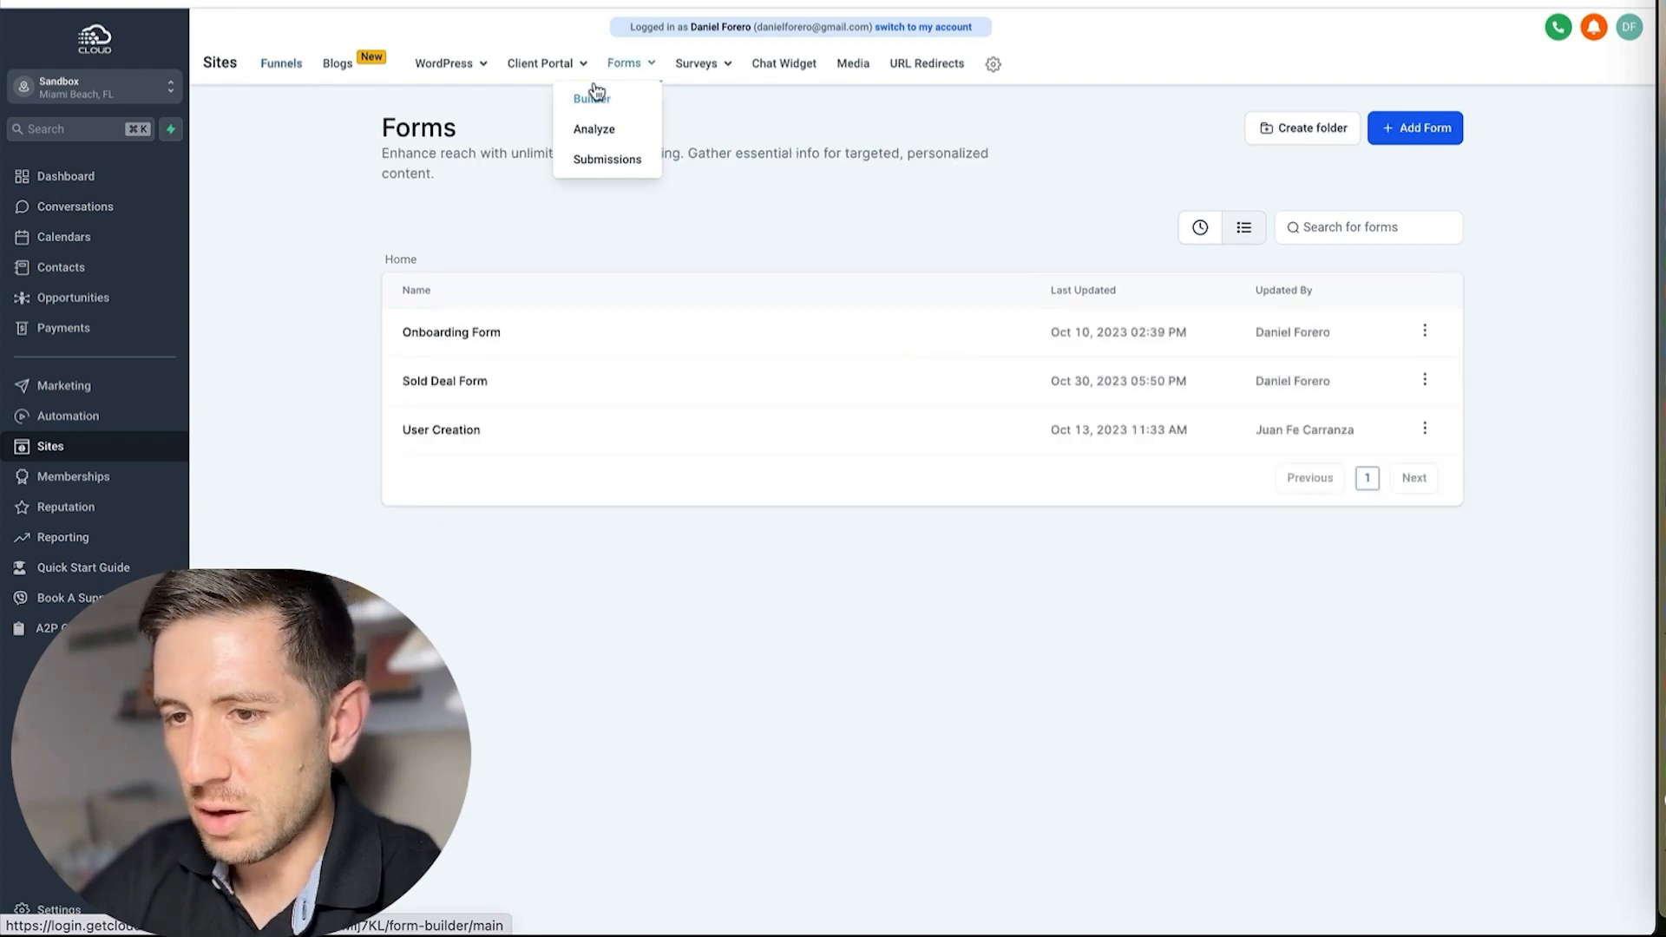
{"action": "left_click", "coordinate": [440, 382]}
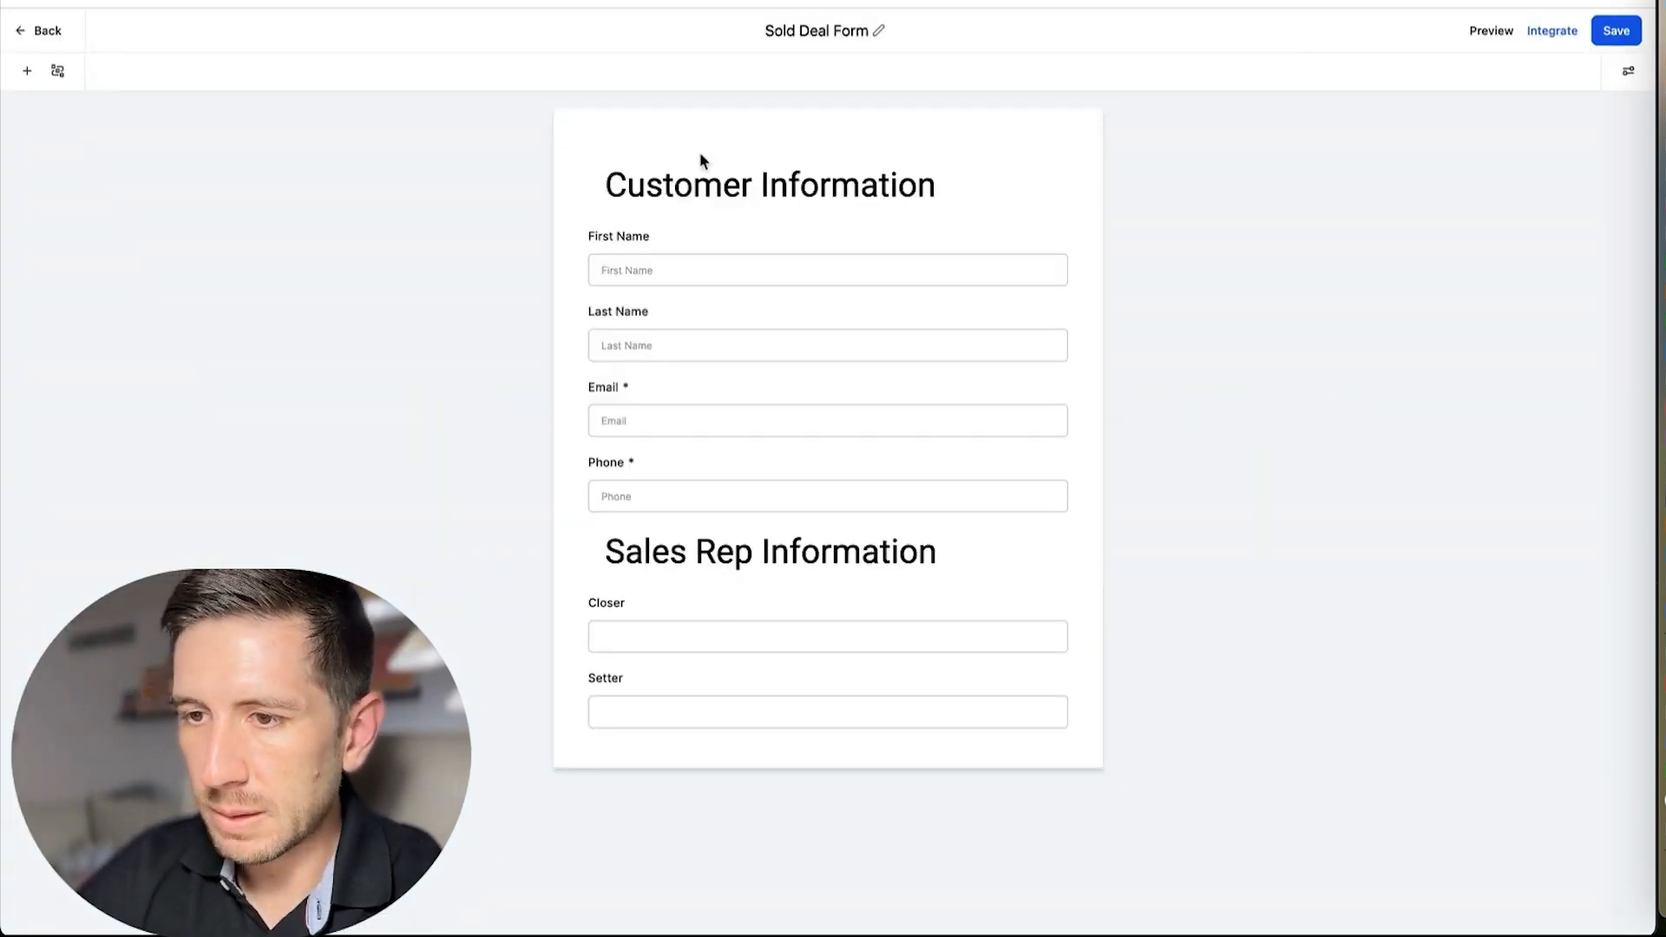
Examine the form's Customer Information section and its Closer and Setter fields, and save the form before returning to the forms list
{"action": "left_click_drag", "start_coordinate": [607, 184], "coordinate": [722, 175]}
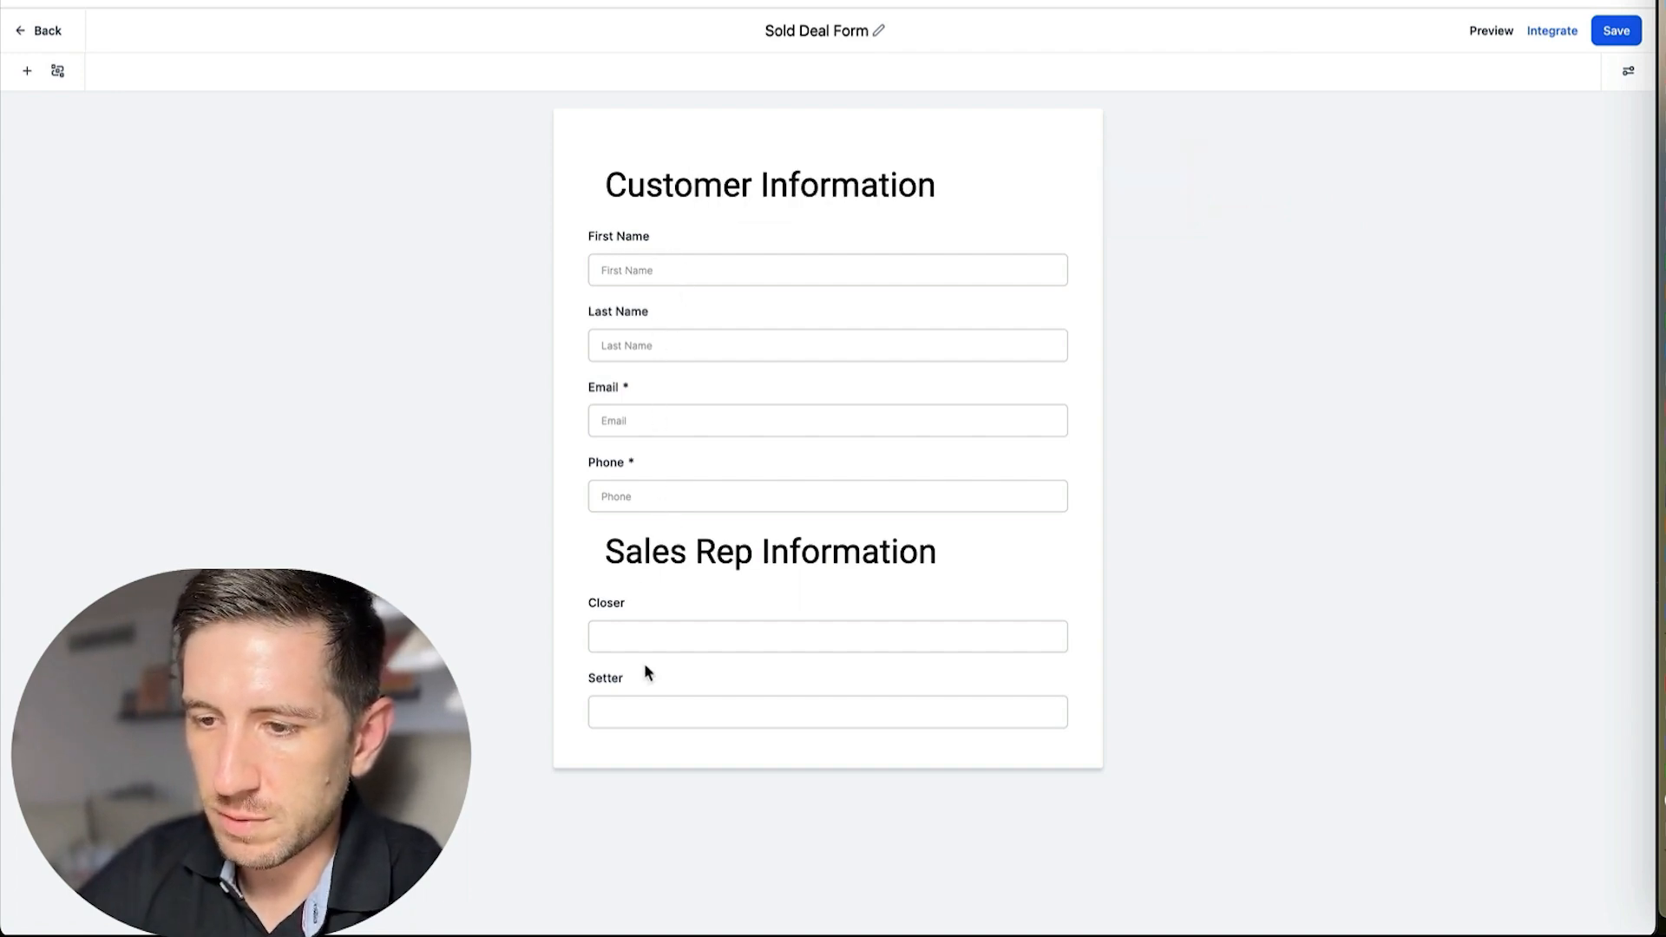
{"action": "left_click", "coordinate": [648, 636]}
{"action": "left_click", "coordinate": [643, 710]}
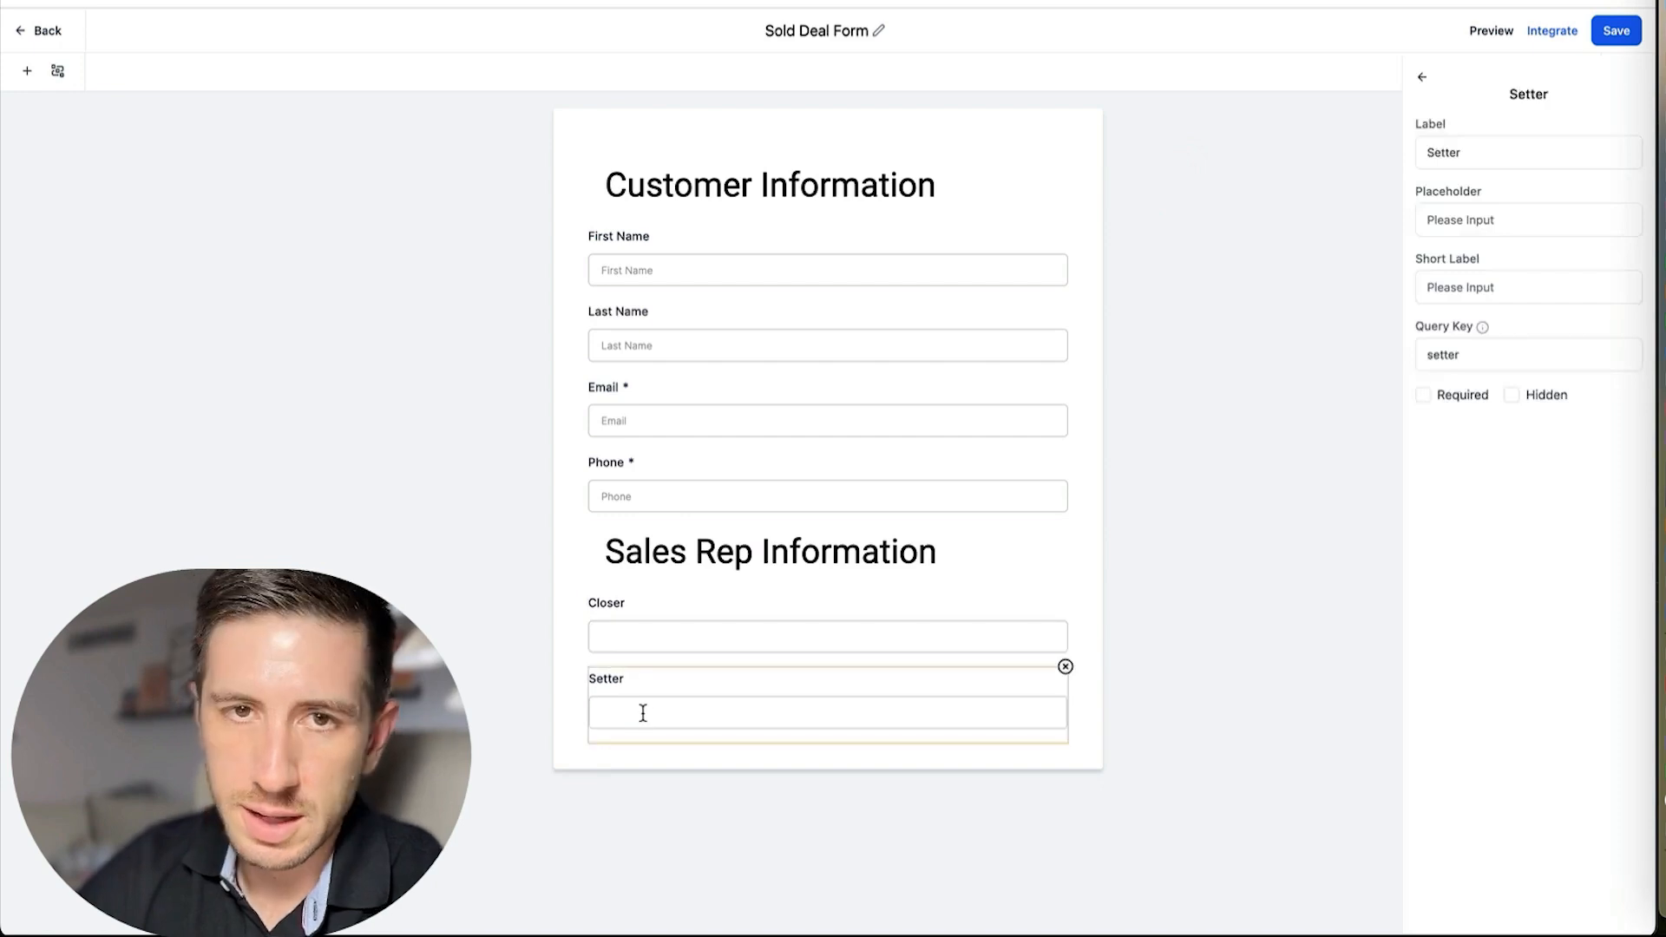
{"action": "left_click", "coordinate": [1421, 76]}
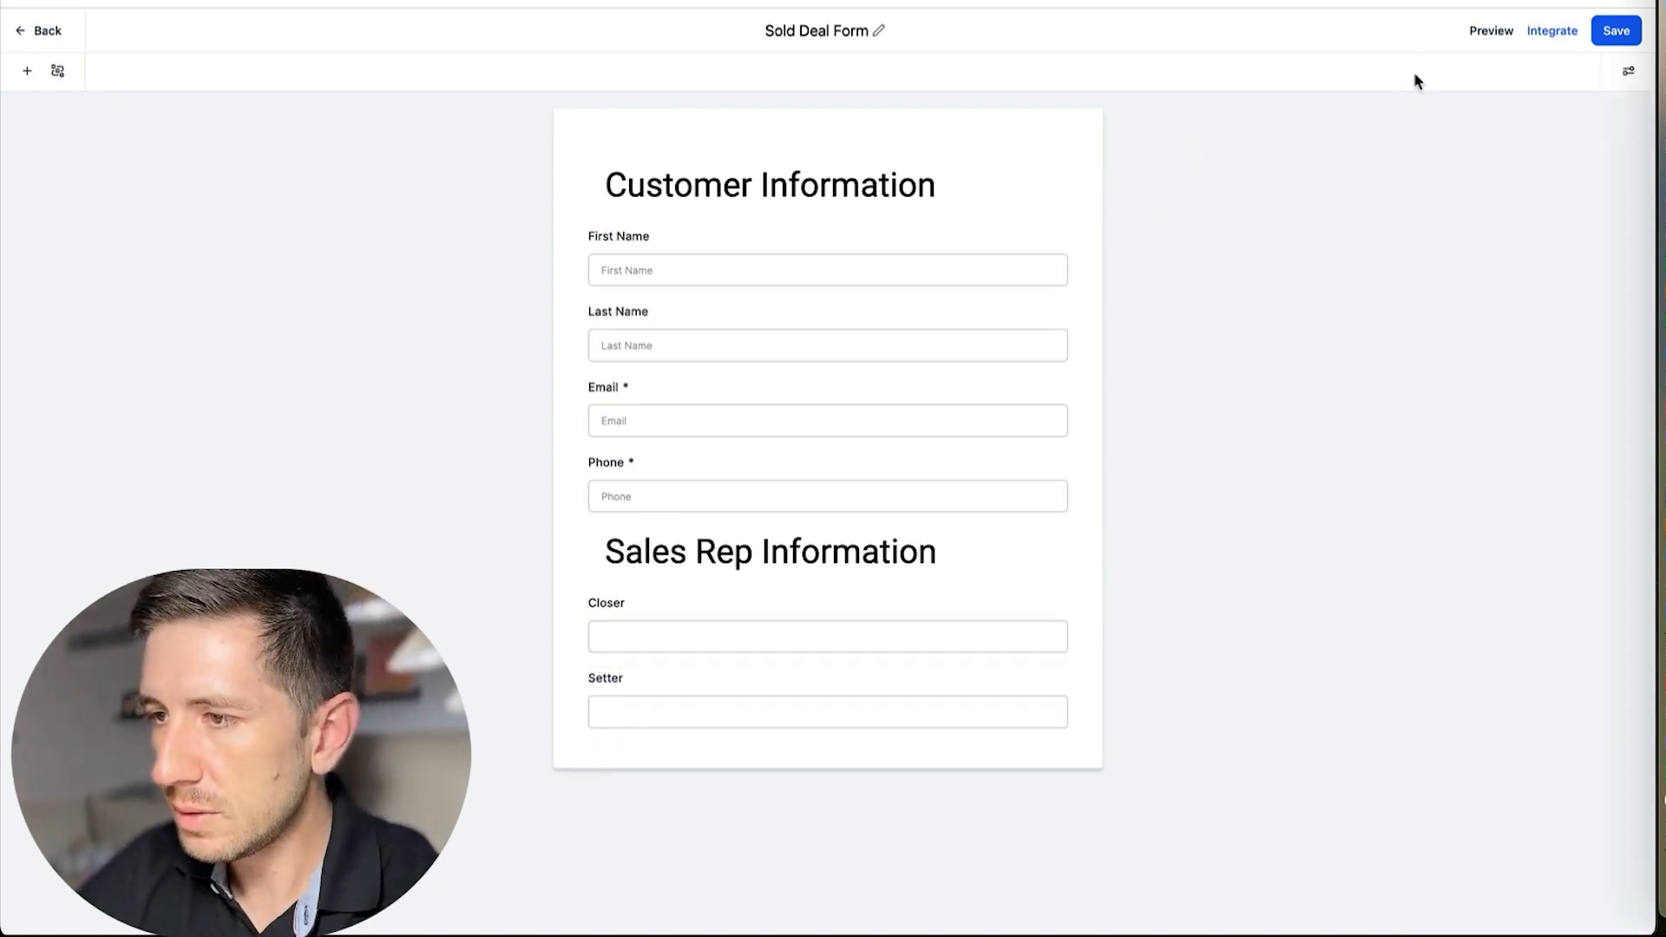
{"action": "left_click", "coordinate": [1616, 33]}
{"action": "left_click", "coordinate": [26, 30]}
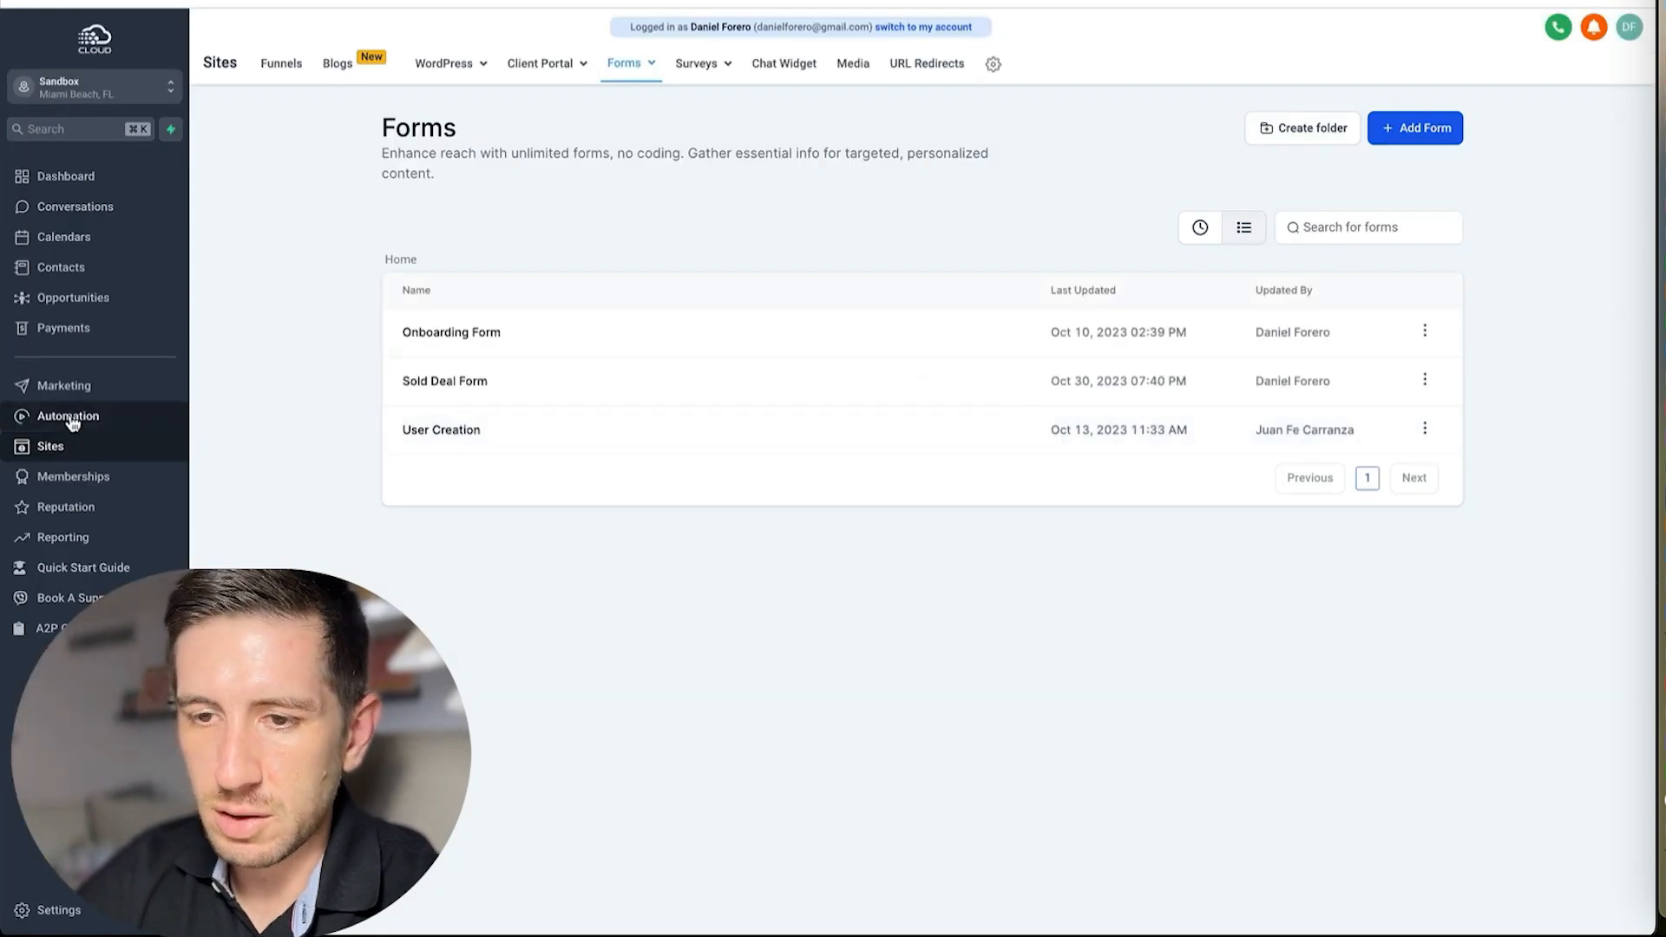
Open the Sold Deal To Pipeline workflow from the automation workflow list
{"action": "left_click", "coordinate": [69, 420]}
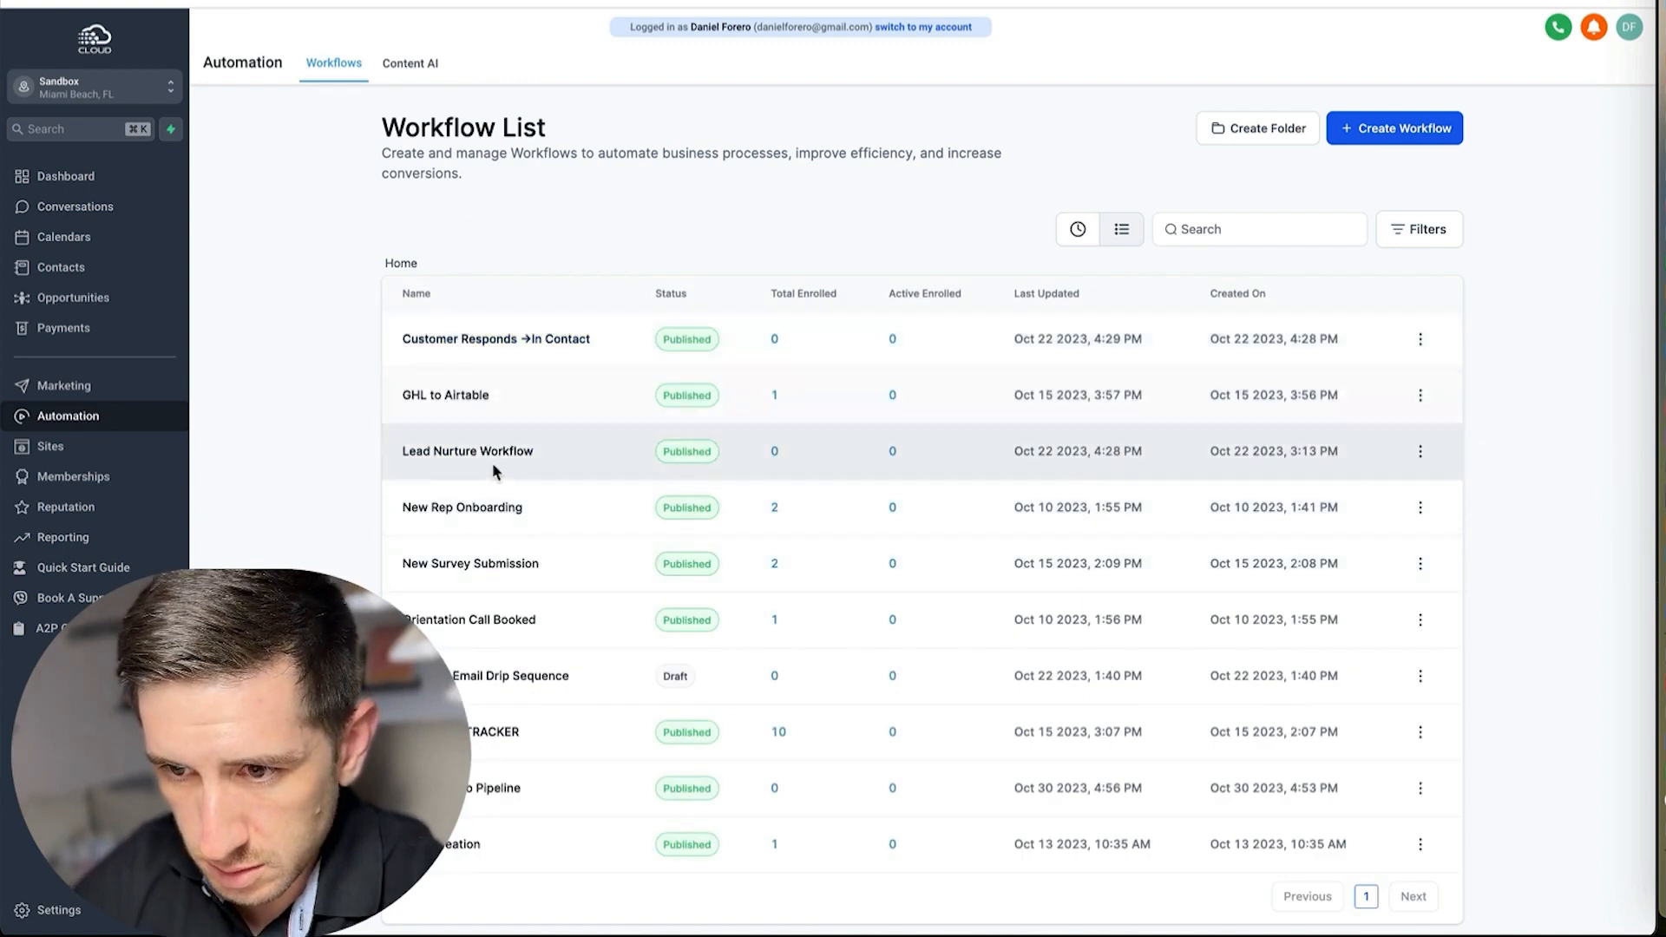
{"action": "scroll", "coordinate": [498, 524], "scroll_direction": "down", "scroll_amount": 1}
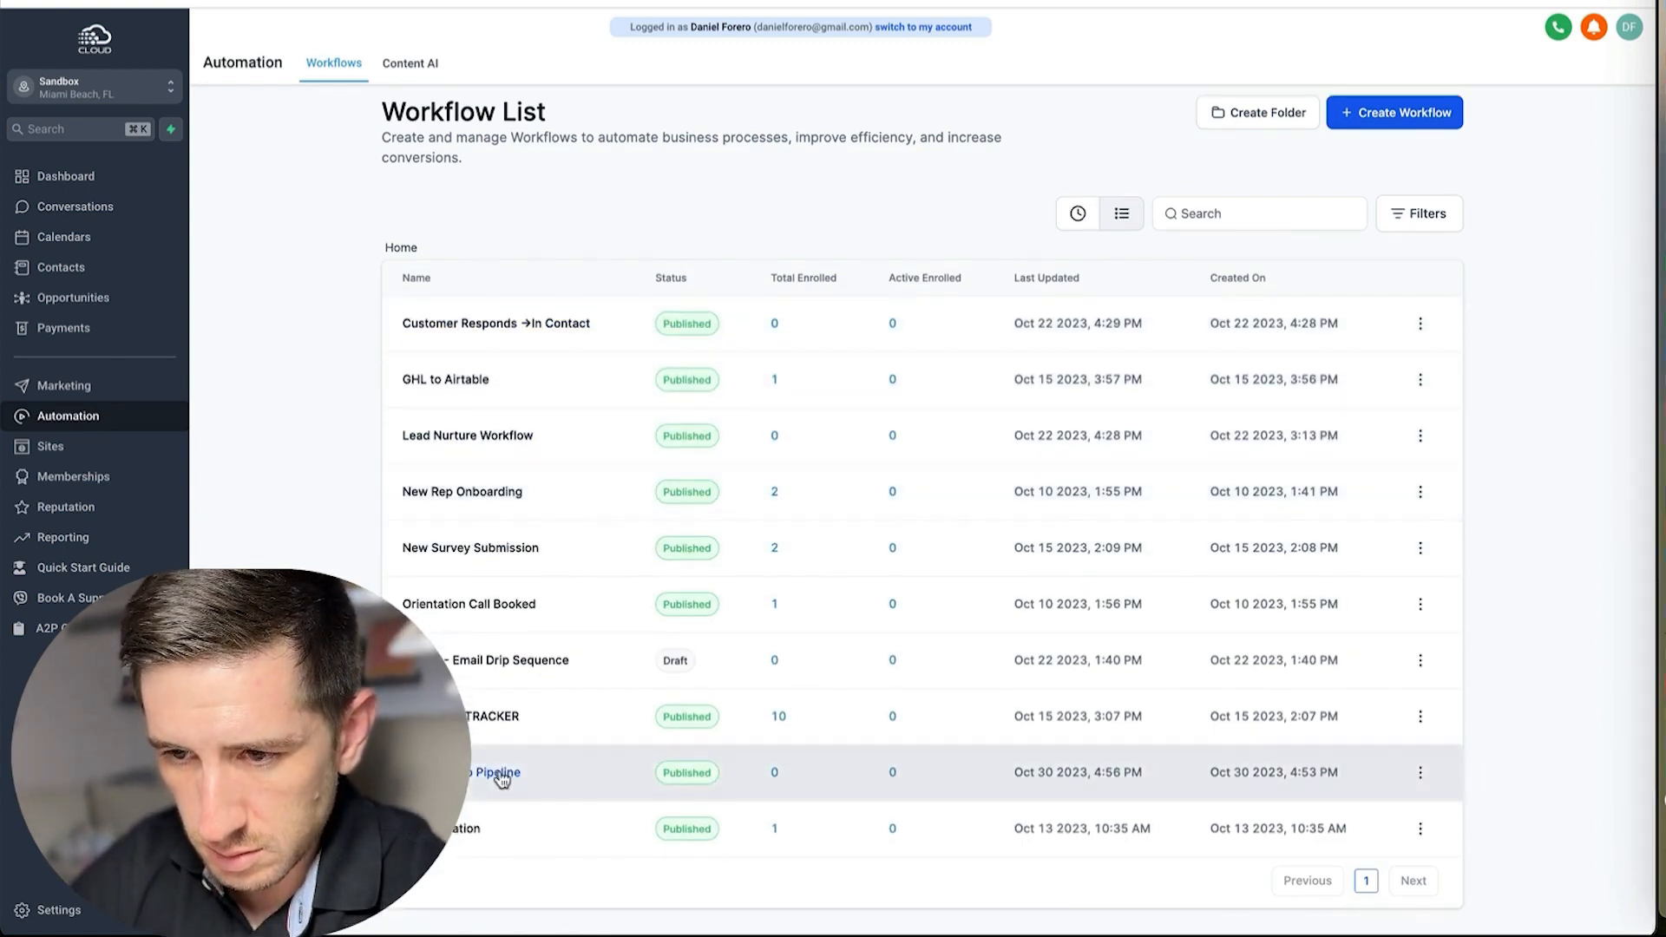
{"action": "left_click", "coordinate": [476, 775]}
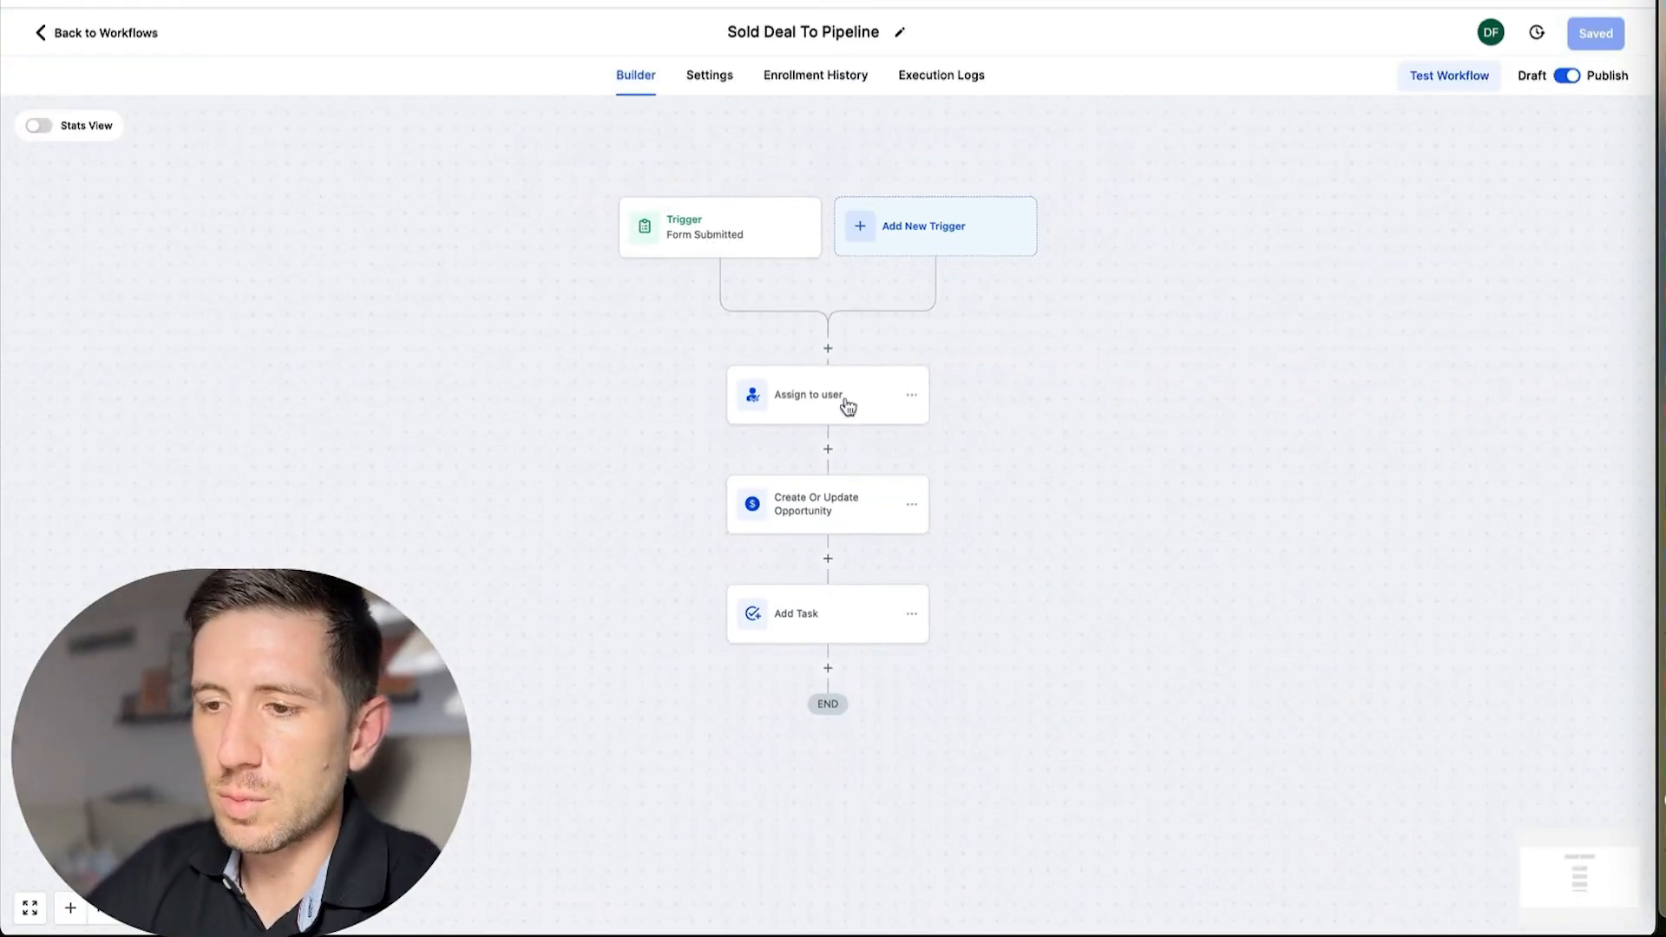
Review the Assign to user, Create Or Update Opportunity and Add Task actions, and save the workflow before returning to the workflow list
{"action": "left_click", "coordinate": [839, 416]}
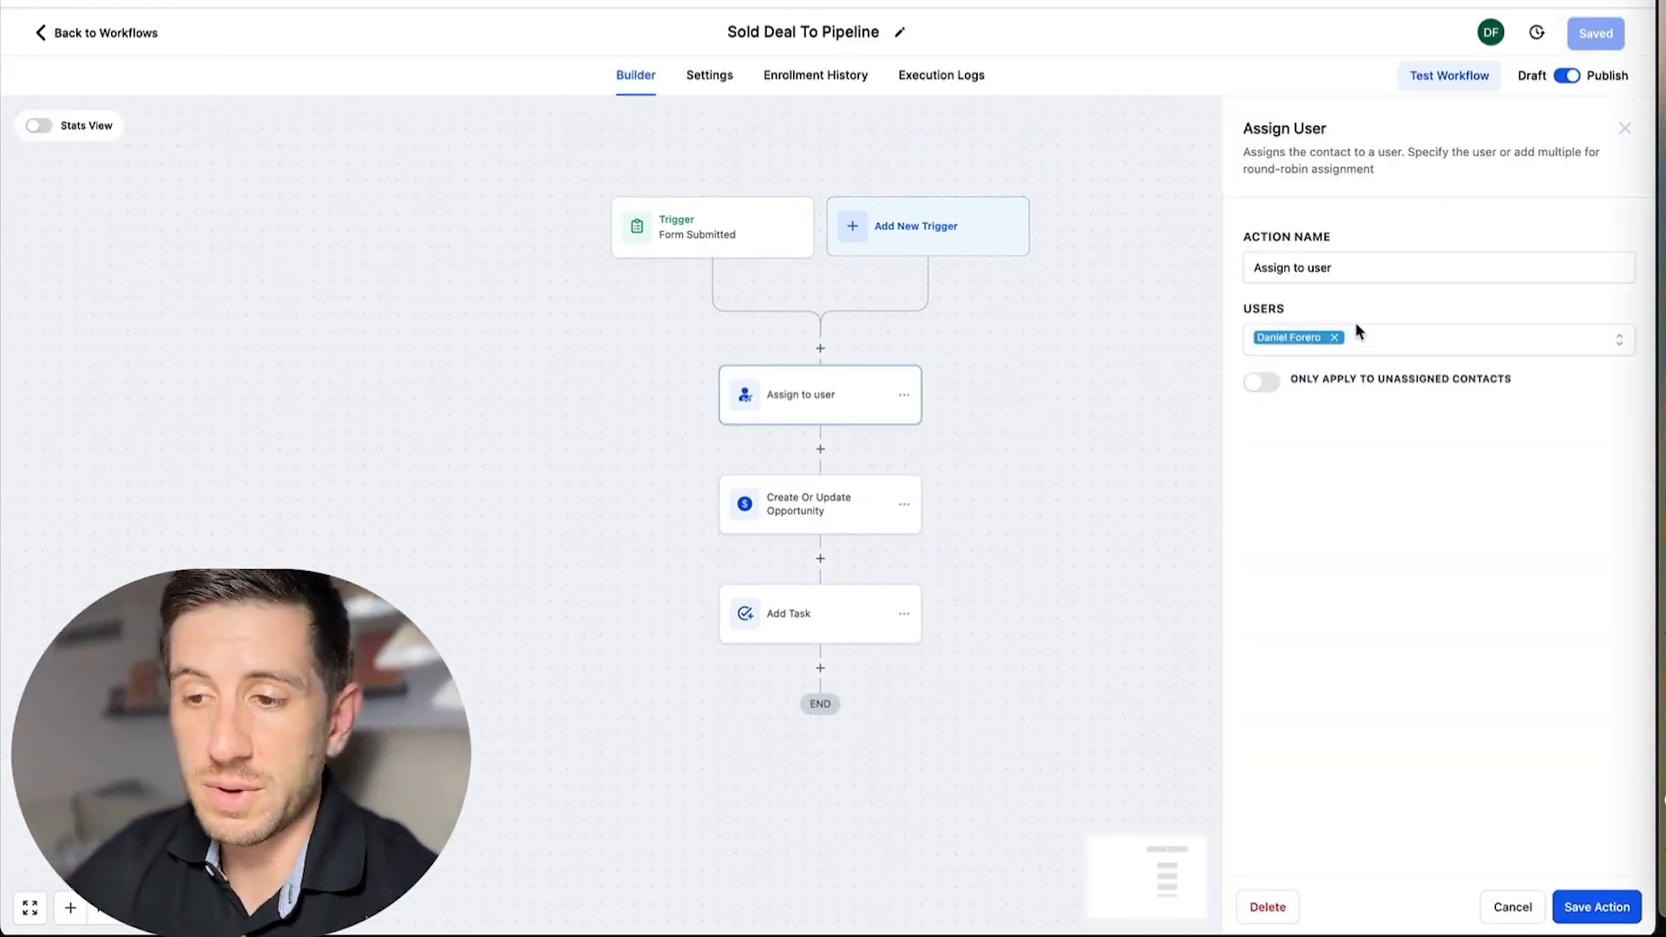
{"action": "left_click", "coordinate": [838, 520]}
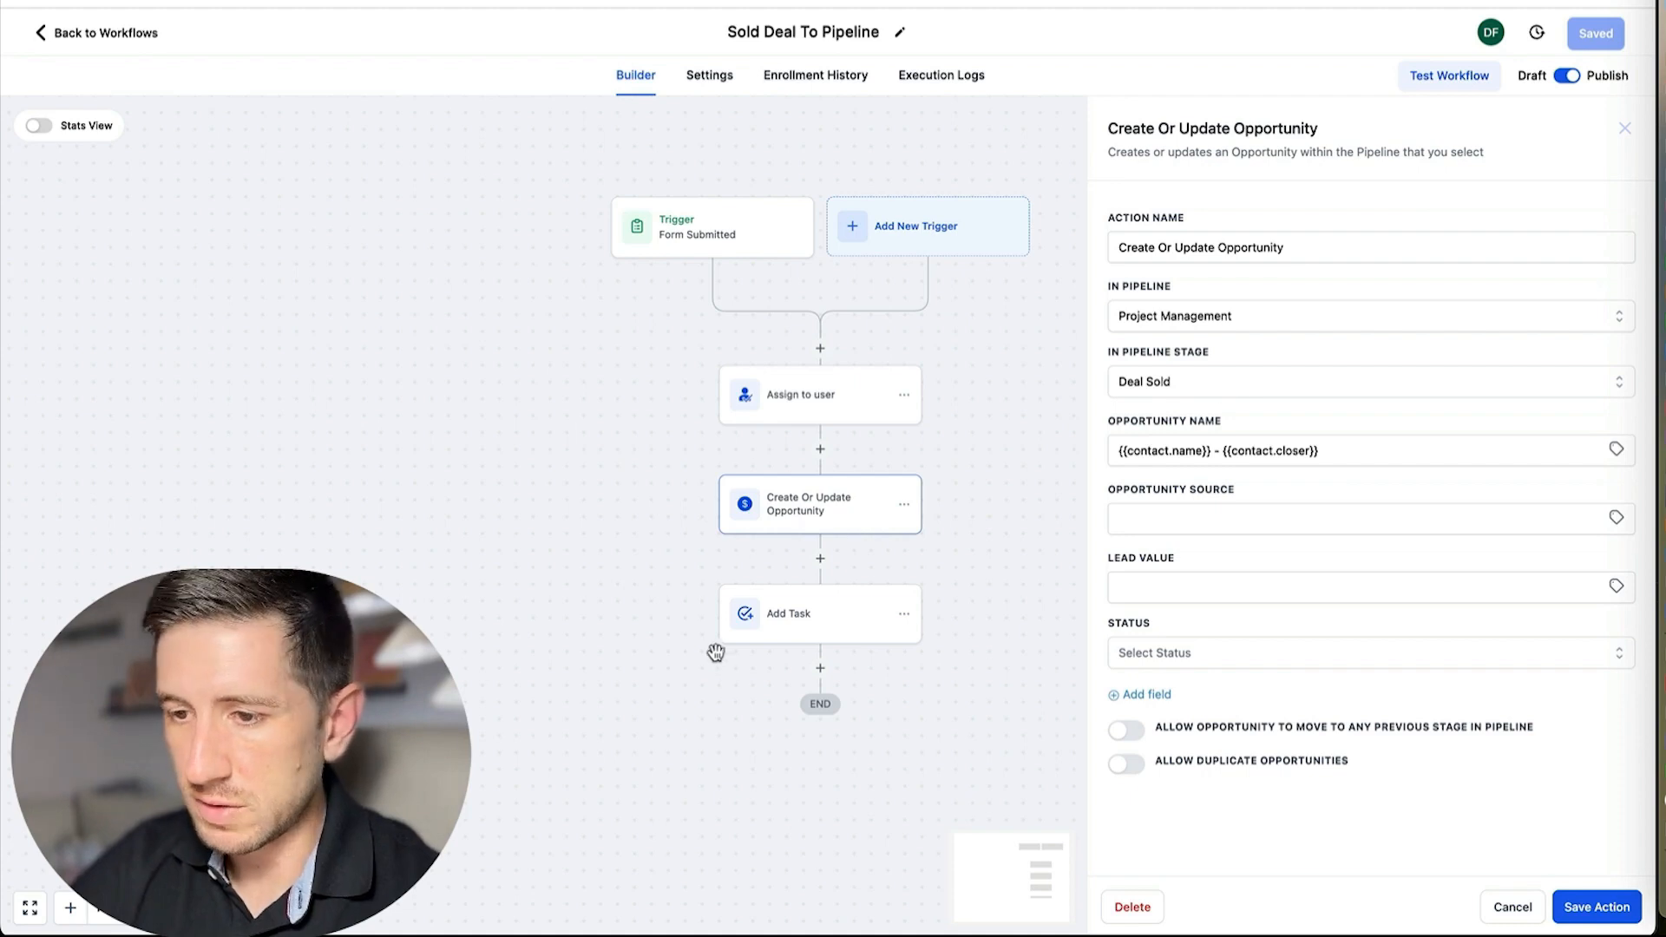
{"action": "left_click", "coordinate": [852, 616]}
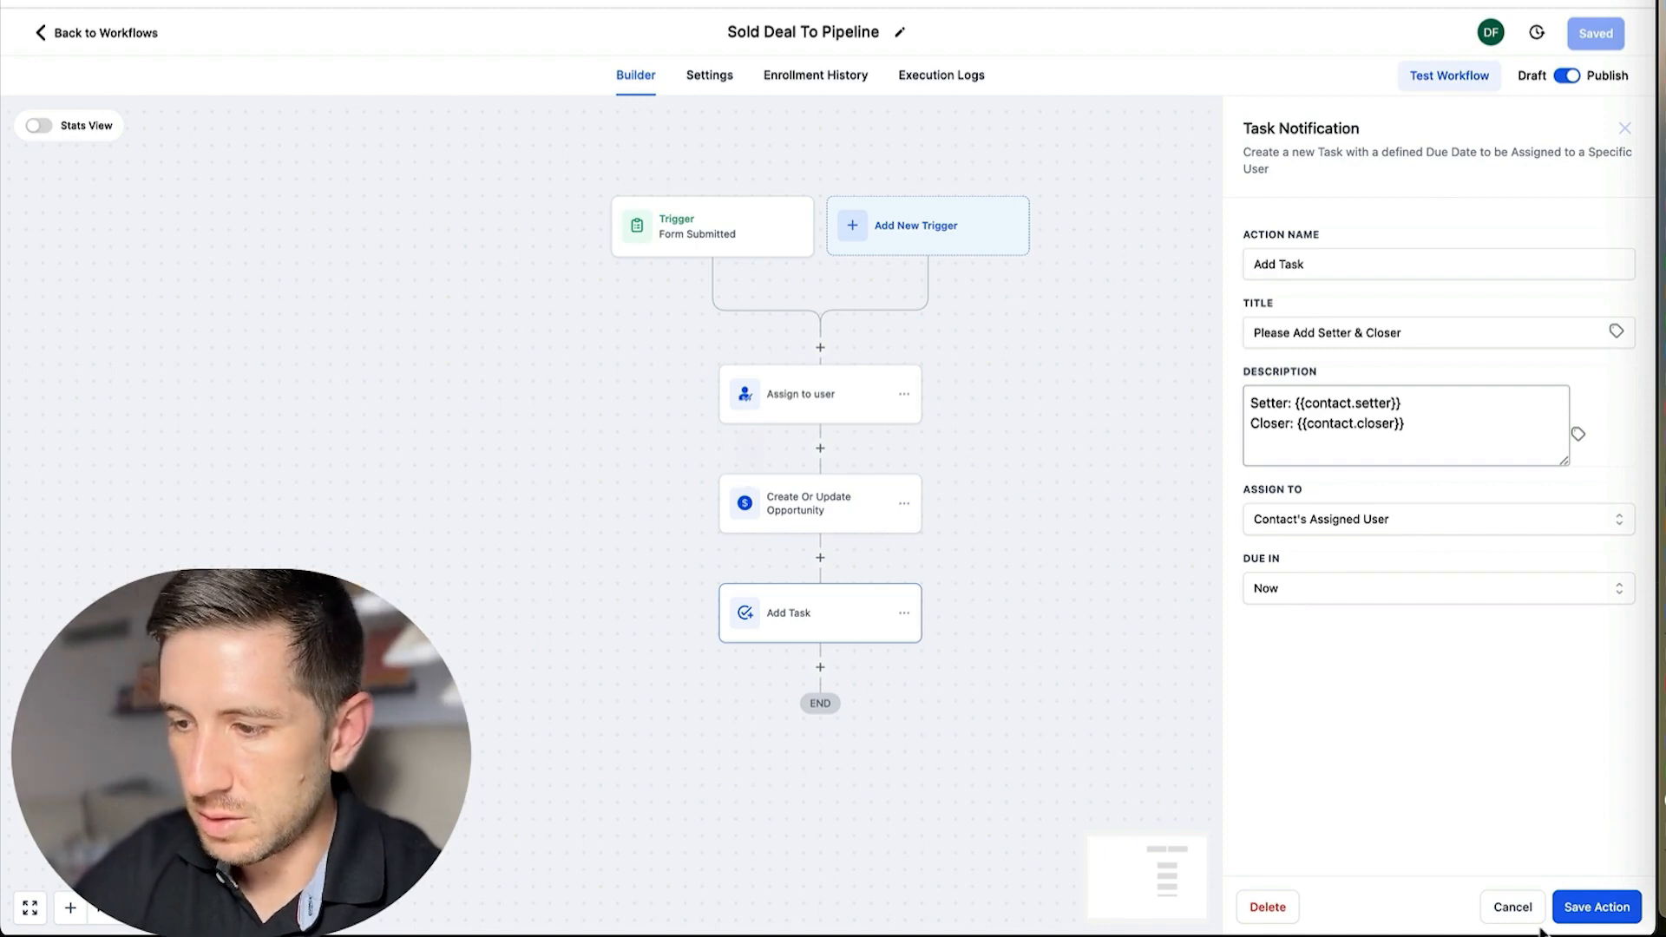
{"action": "left_click", "coordinate": [1597, 907]}
{"action": "left_click", "coordinate": [1595, 33]}
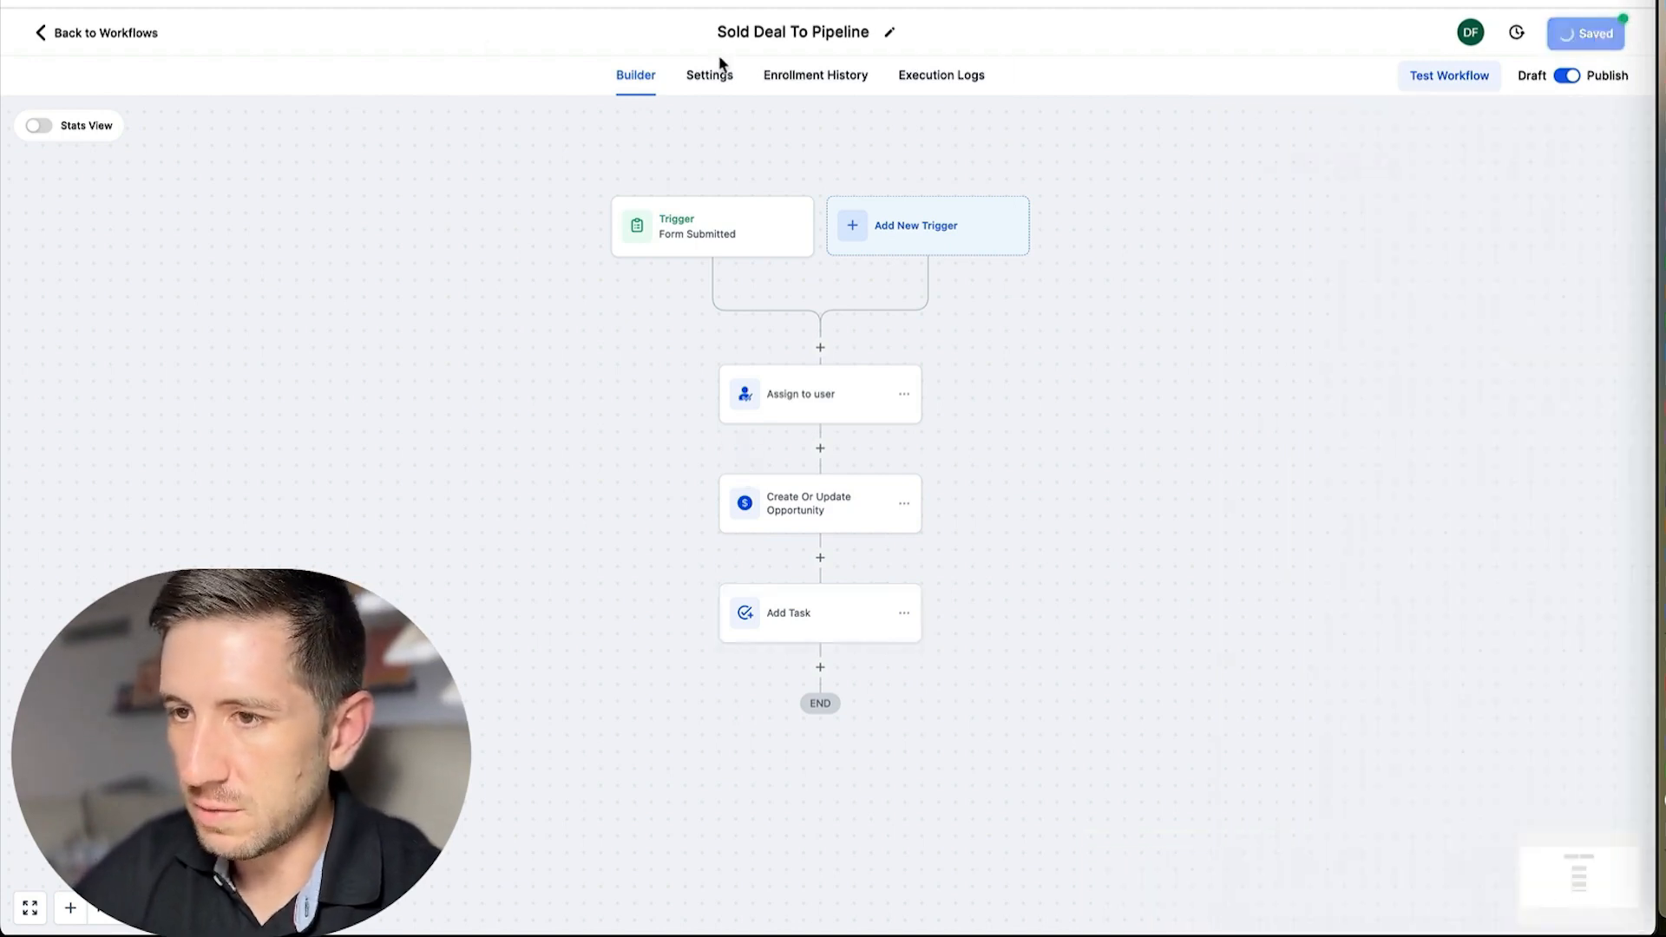
{"action": "left_click", "coordinate": [92, 35]}
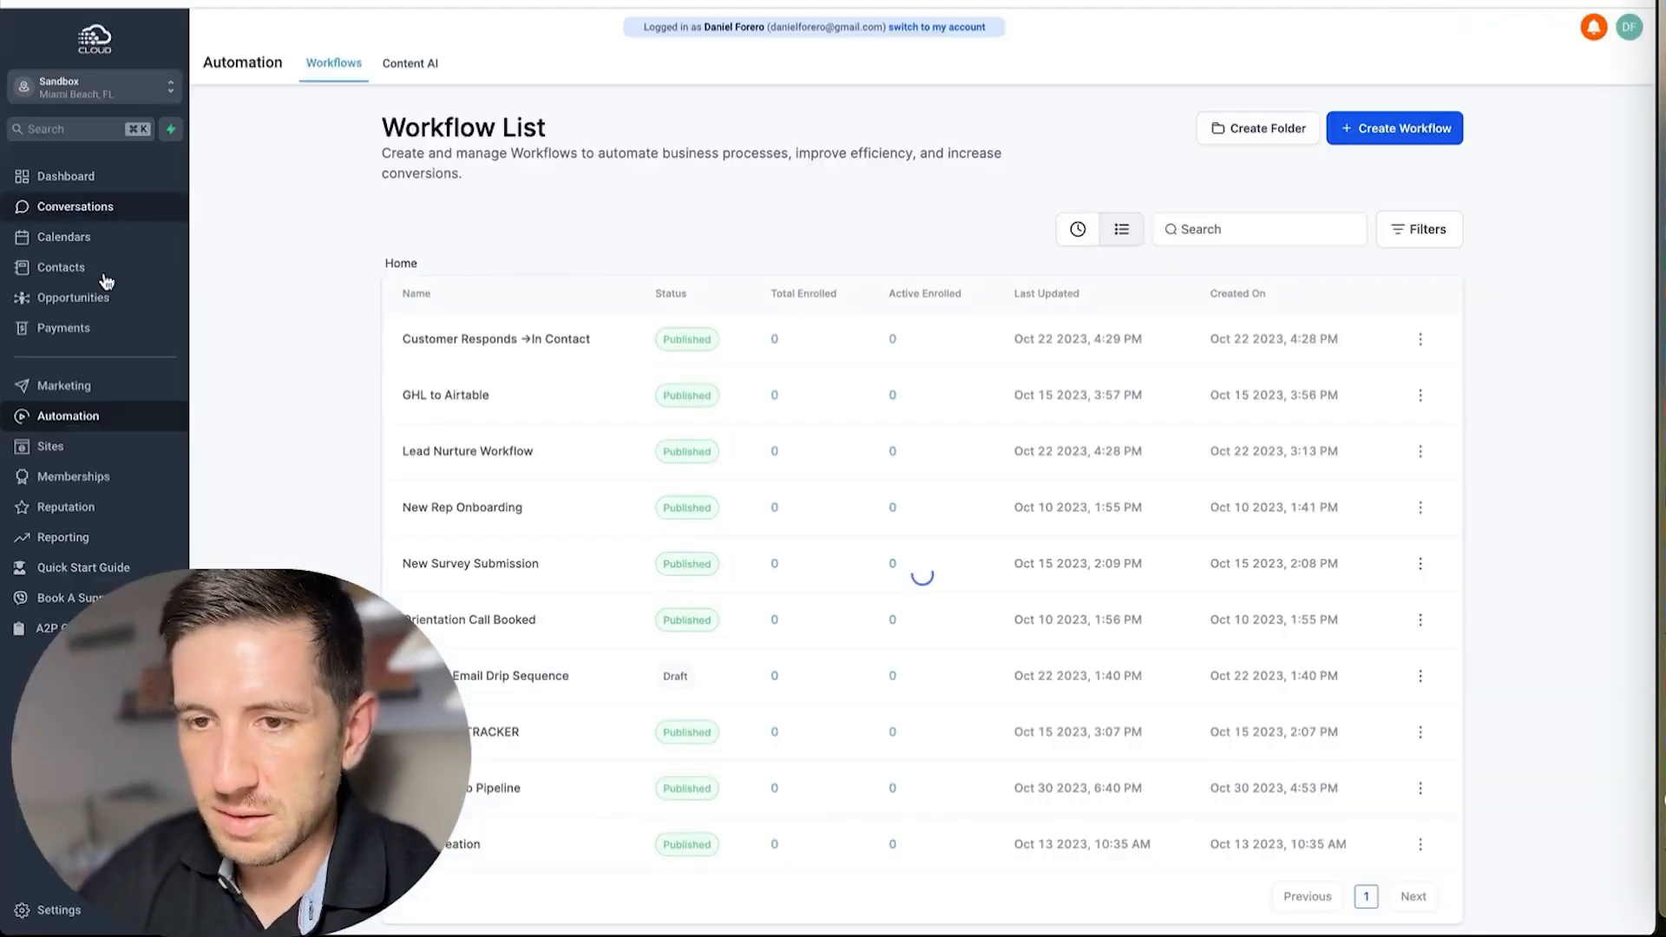